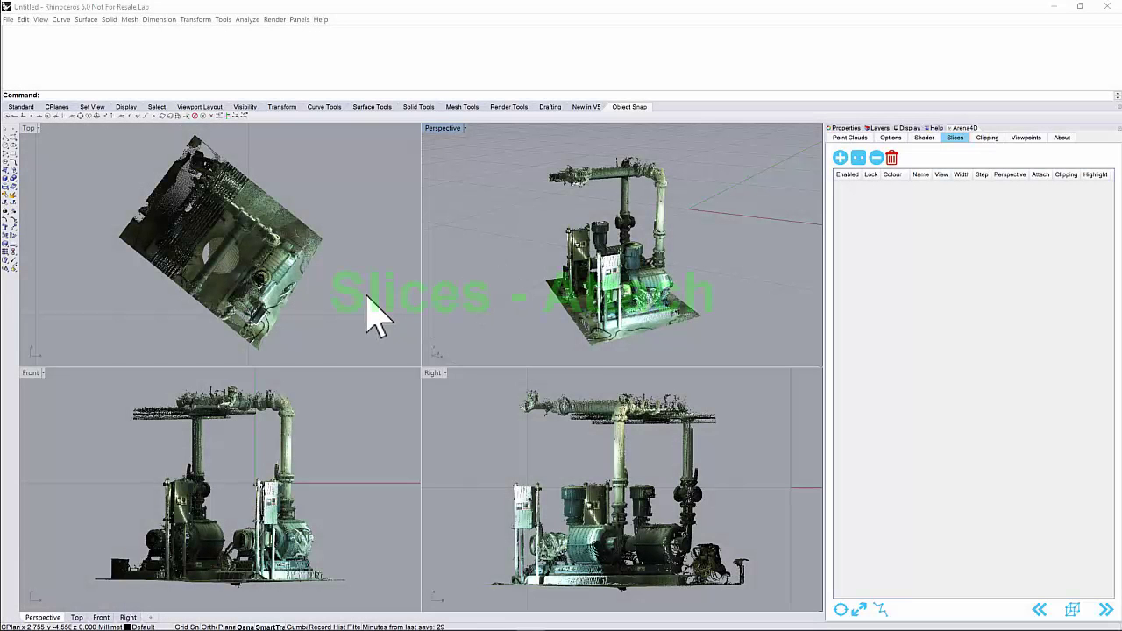
Add a red Top-view slice through the pump-skid point cloud and attach it at the model's base
left_click(295, 160)
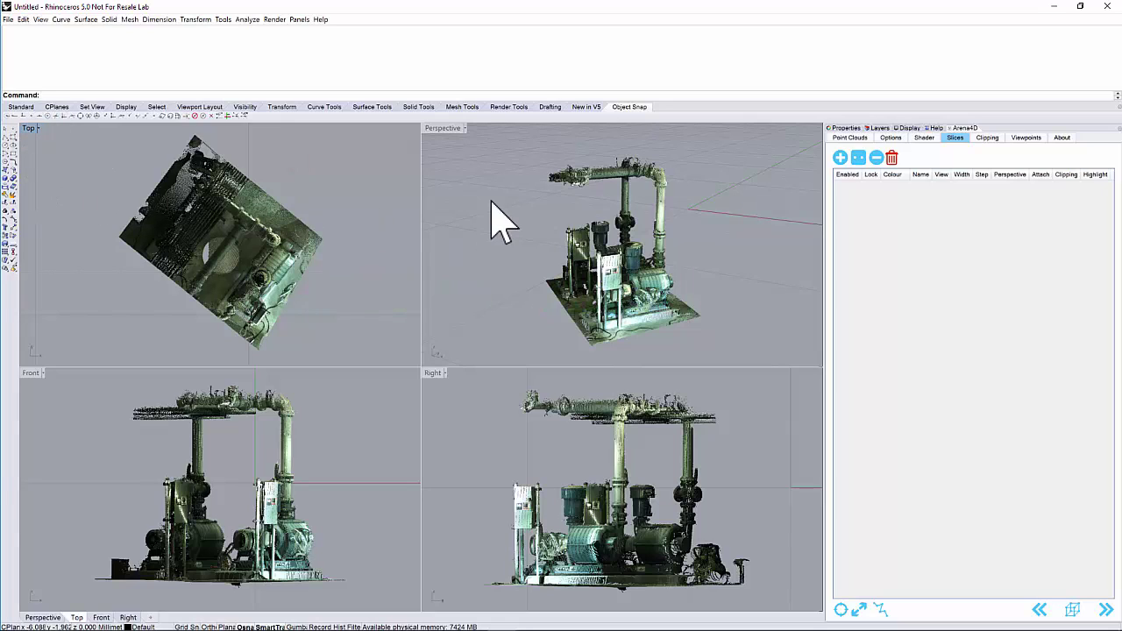
left_click(840, 158)
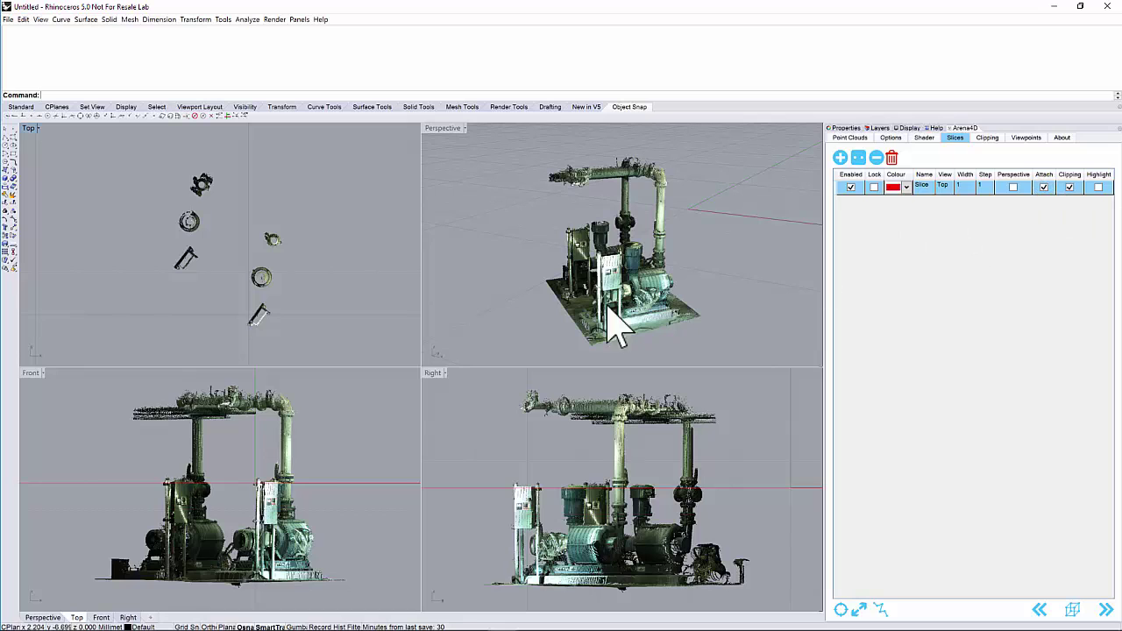
left_click(329, 507)
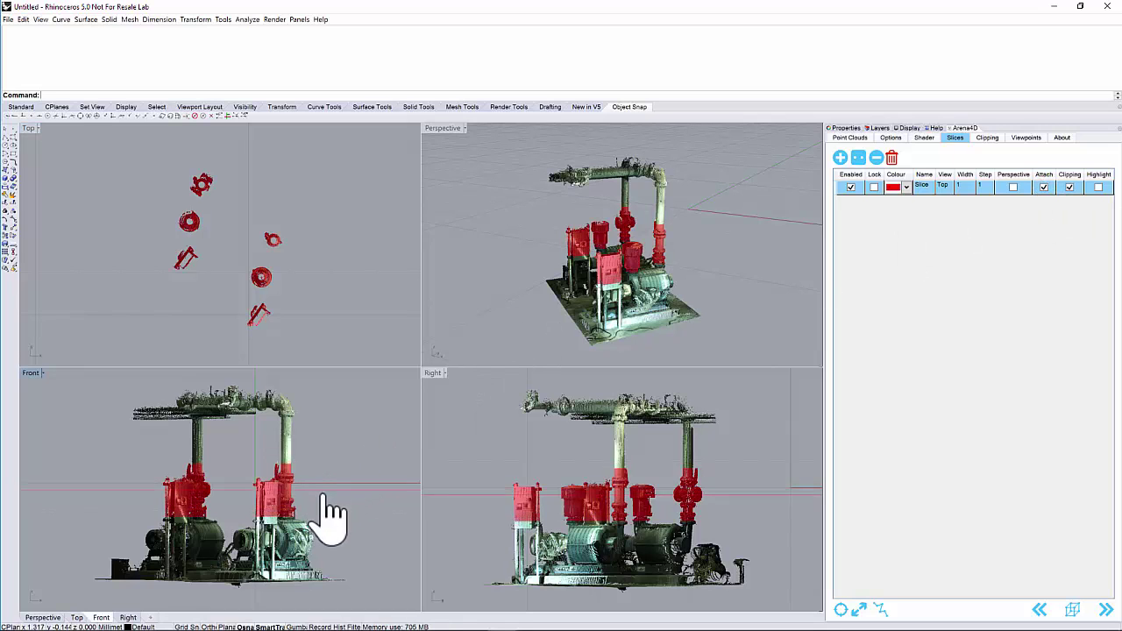
left_click(326, 605)
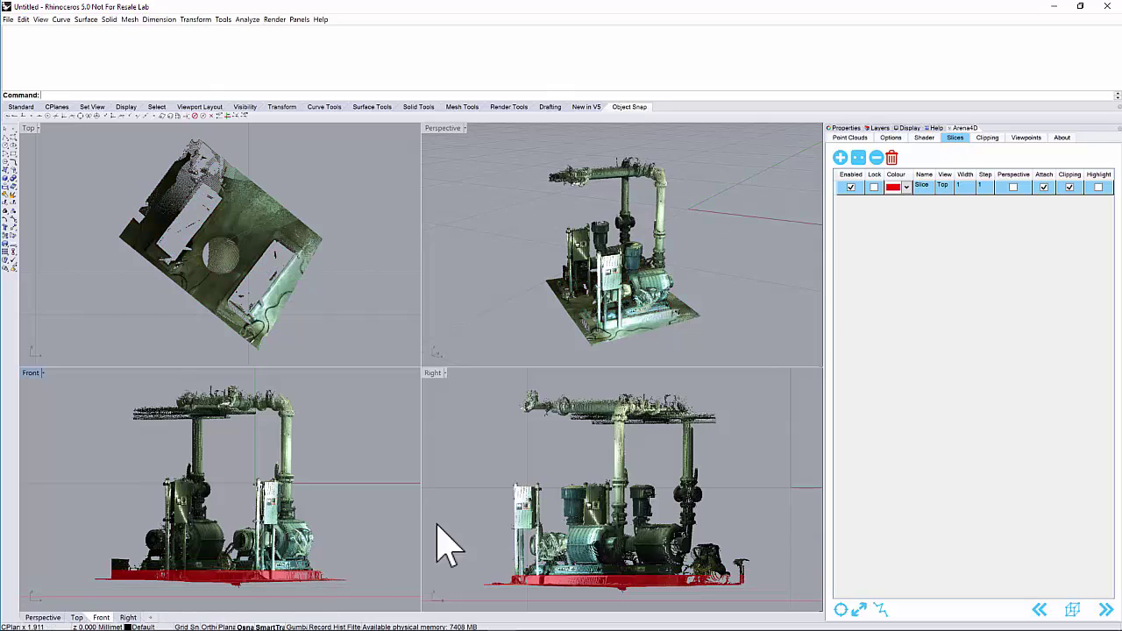
Change the slice's Width cell to 0.25 and its Step cell to 0.5
left_click(969, 188)
type("0.2")
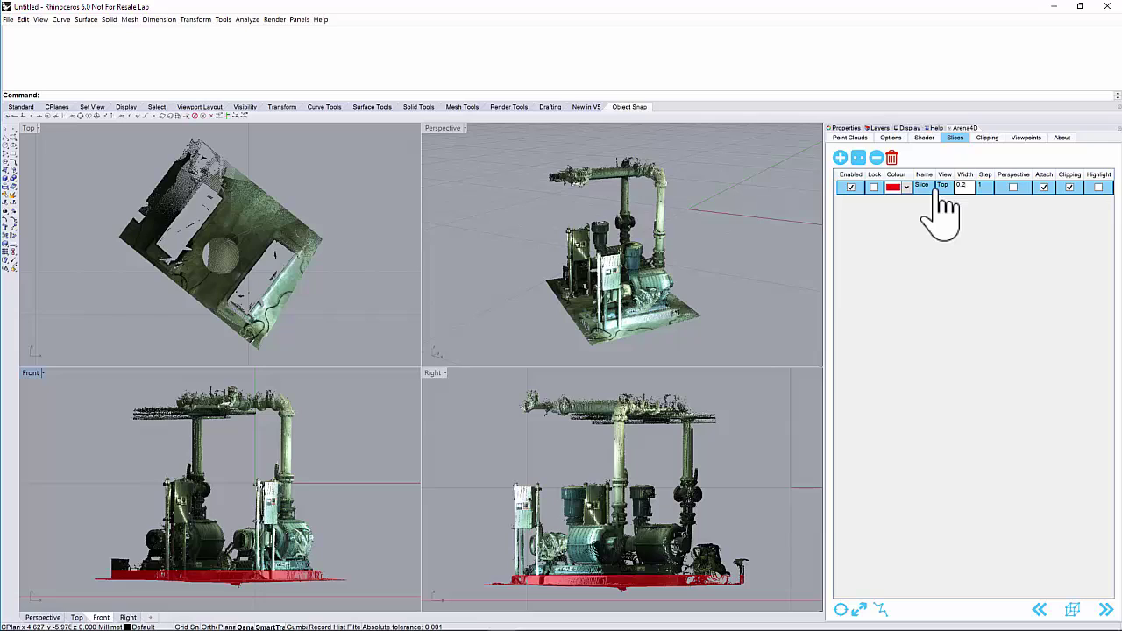
type("5")
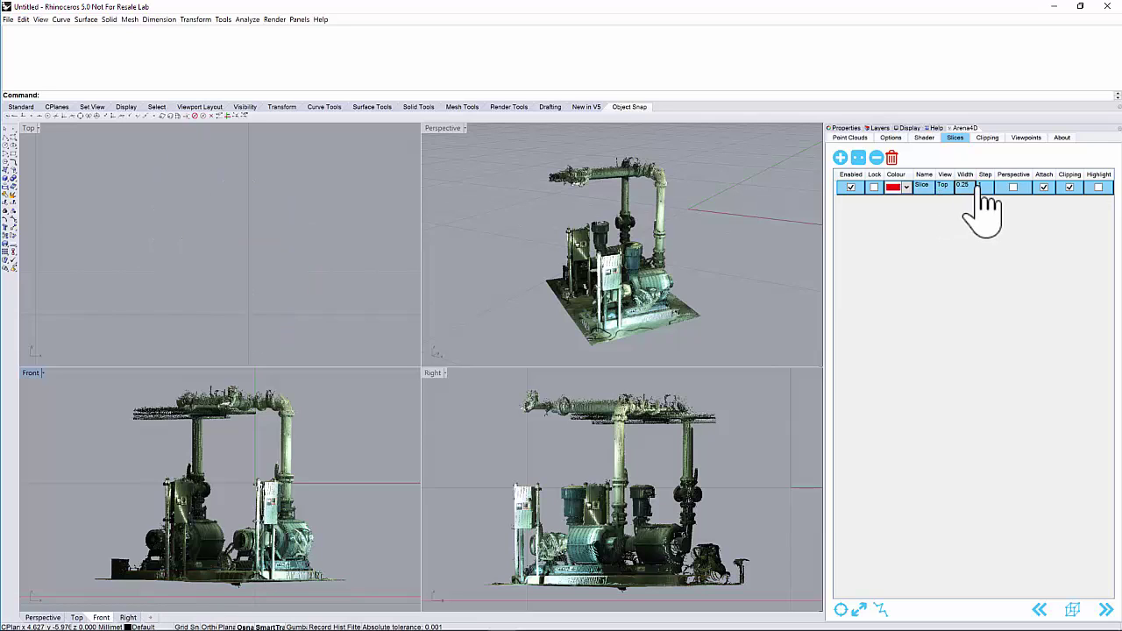
left_click(980, 186)
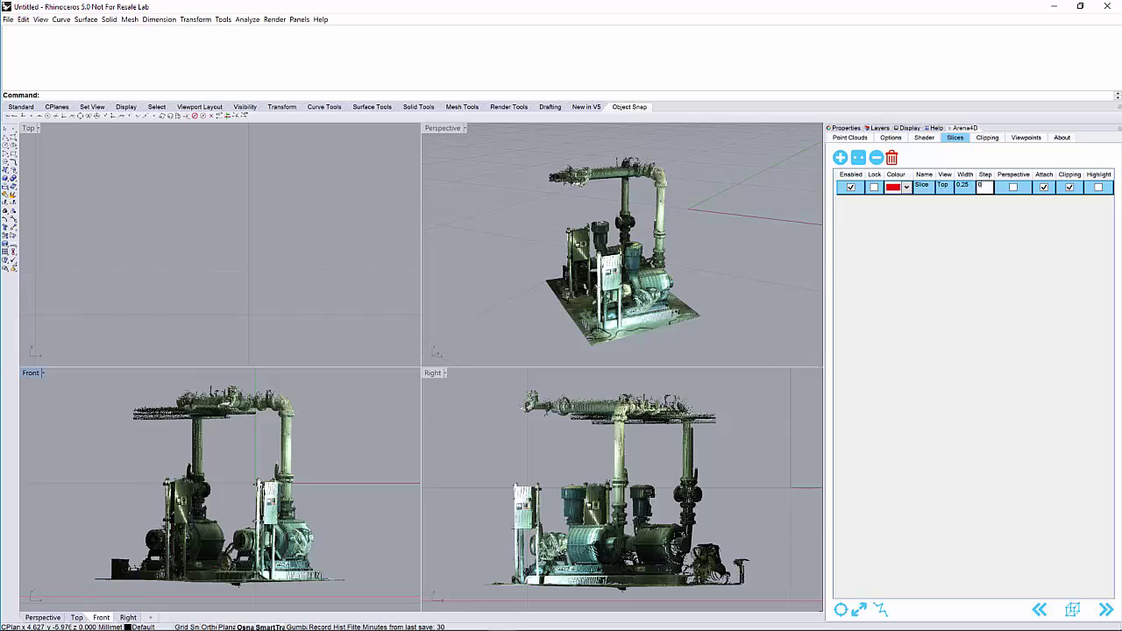
left_click(844, 243)
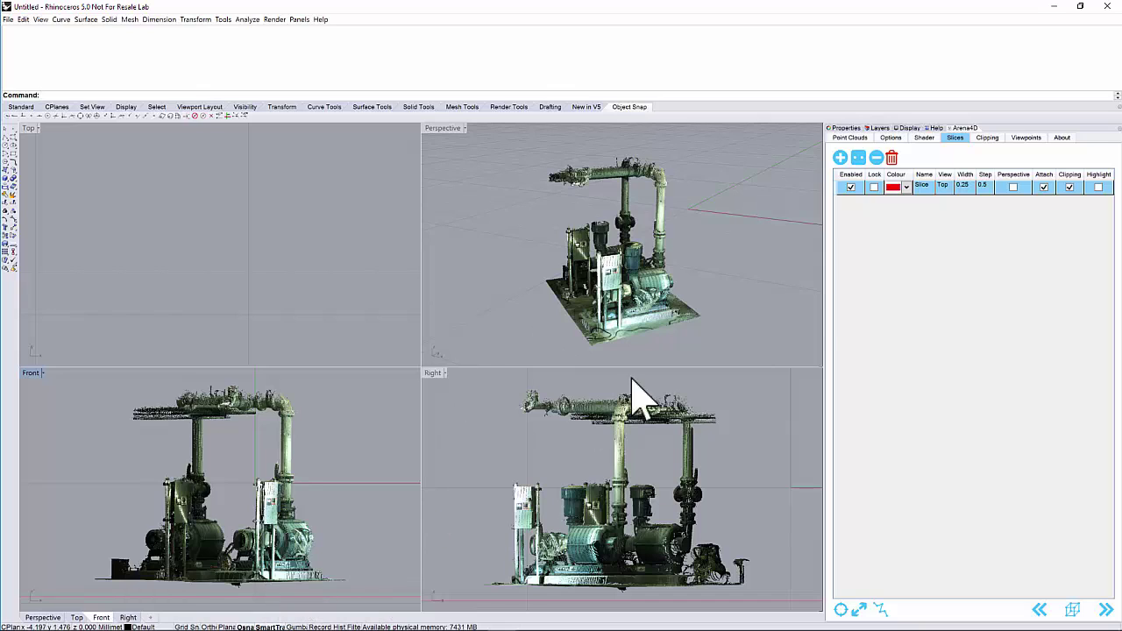
Detach the slice, raise it to pump-motor mid-height and zoom Top view onto the pipe sections
left_click(1043, 187)
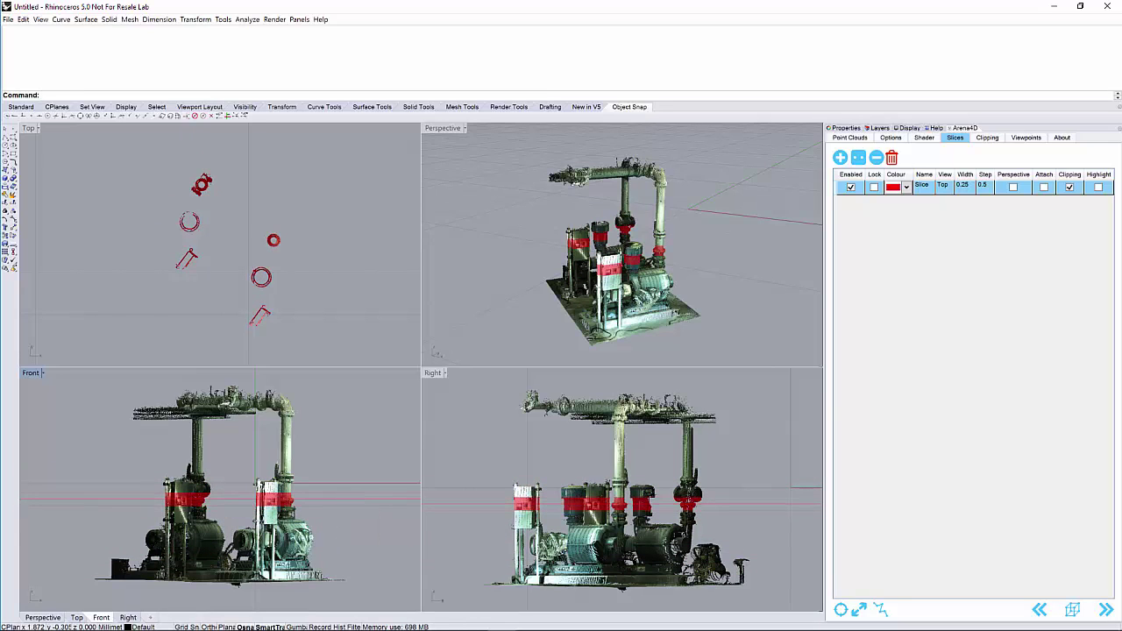
scroll(235, 320, "up", 2)
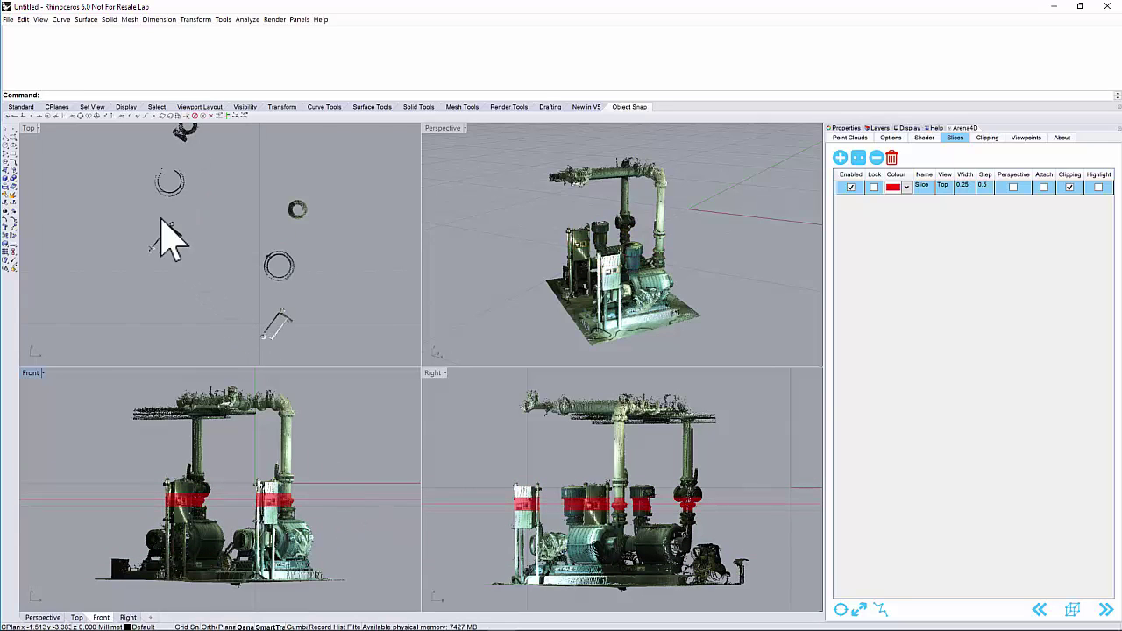
Draw a six-point polyline over the angled bracket section near the Top view's bottom, then select it
left_click(7, 143)
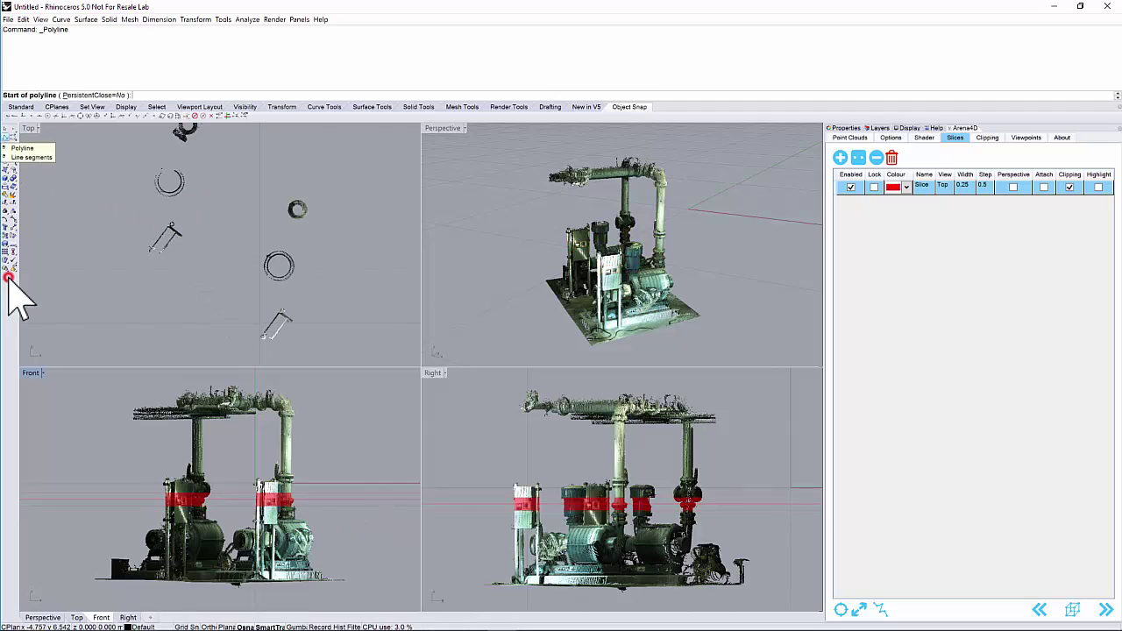
left_click(267, 325)
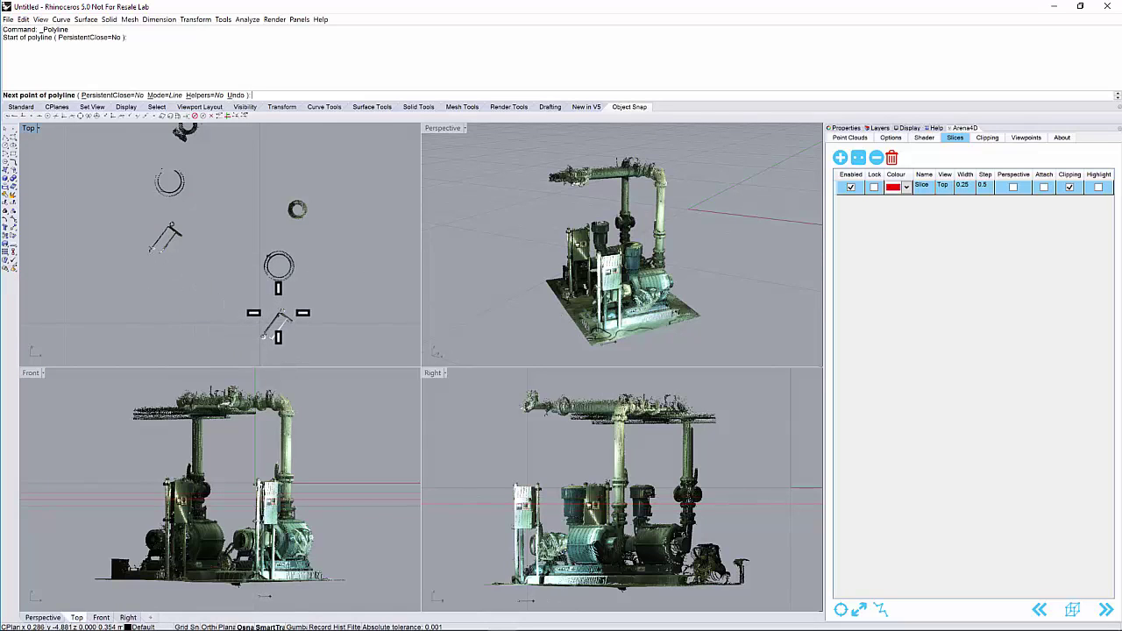
left_click(287, 316)
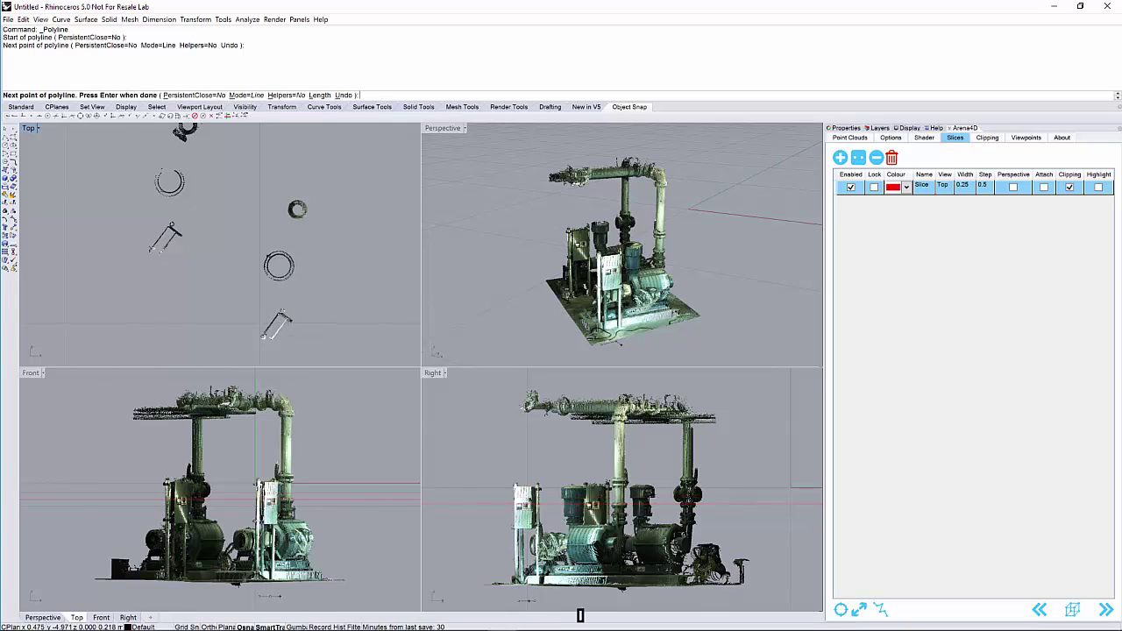
left_click(291, 320)
left_click(286, 320)
left_click(273, 332)
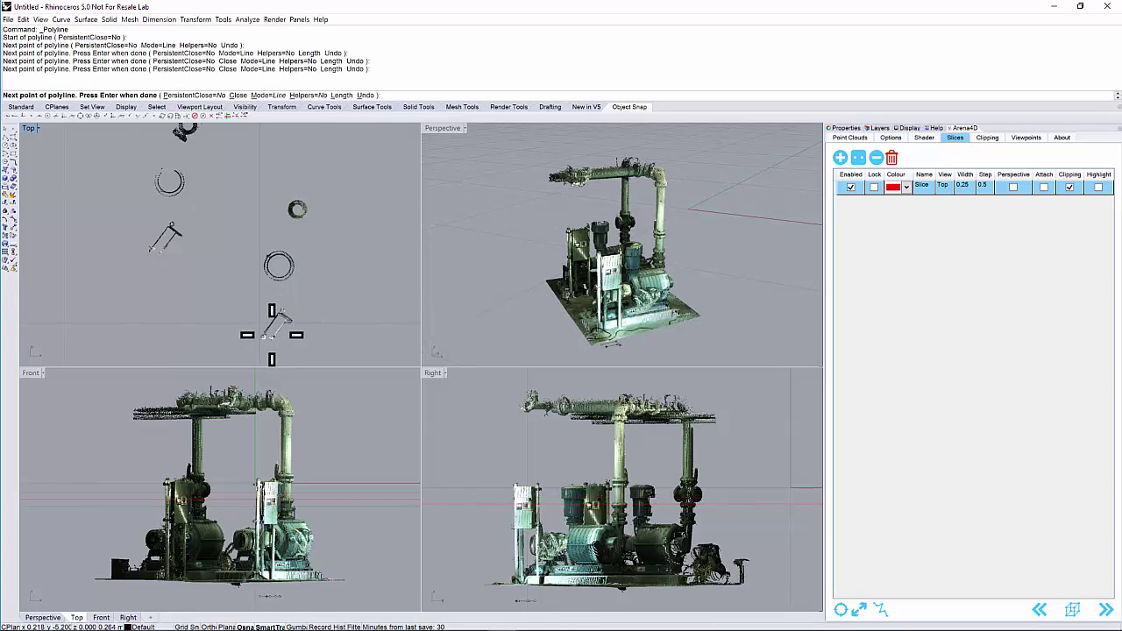
left_click(263, 334)
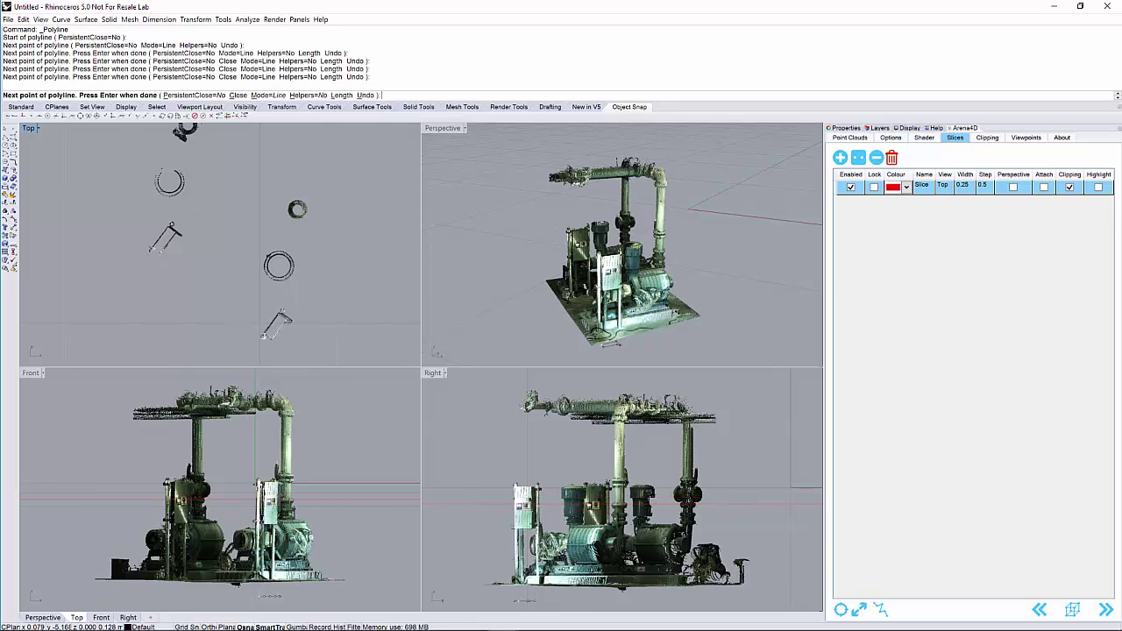
key("Return")
key("Return")
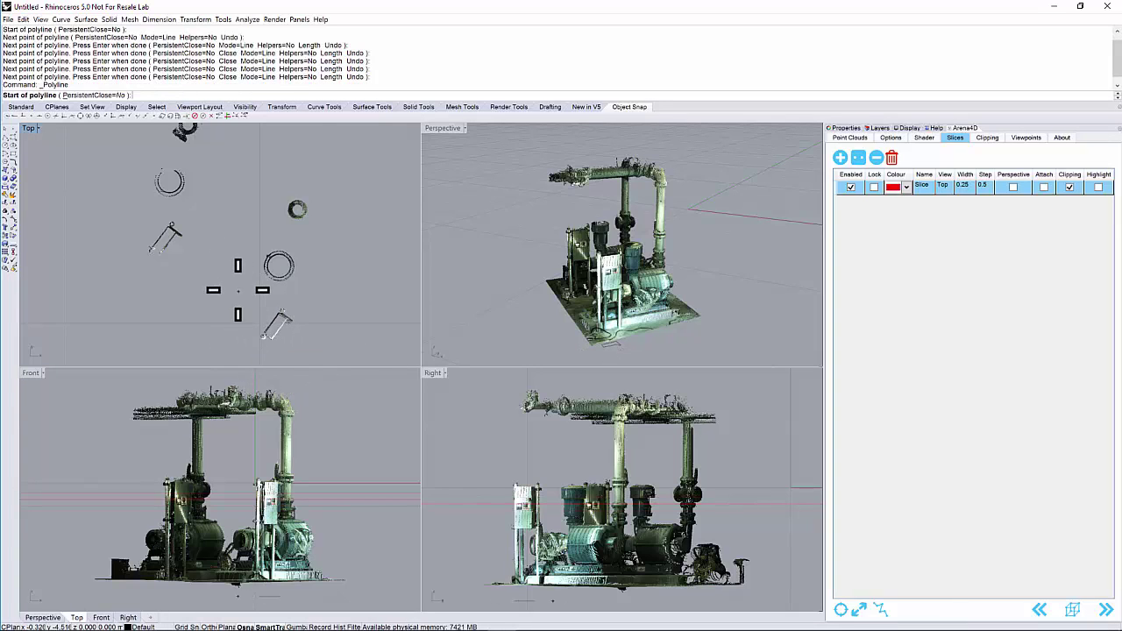
key("Escape")
left_click(278, 335)
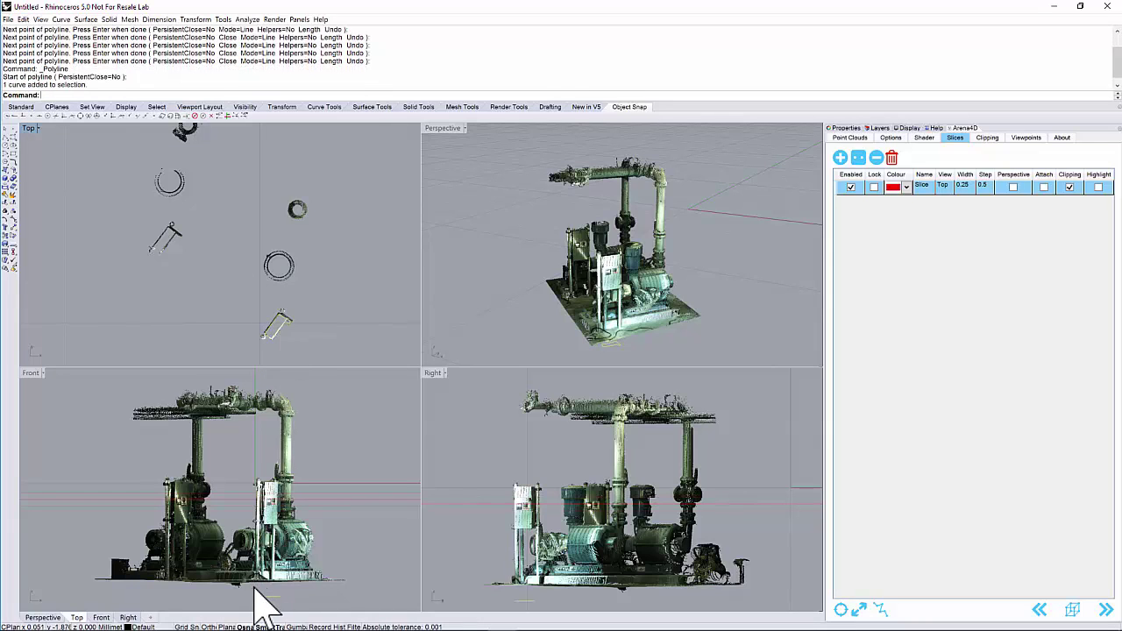
Zoom the Front view on the pump motors and drag the slice down to the motor base frame
scroll(276, 603, "up", 3)
scroll(280, 601, "up", 2)
right_click_drag(388, 538, 381, 488)
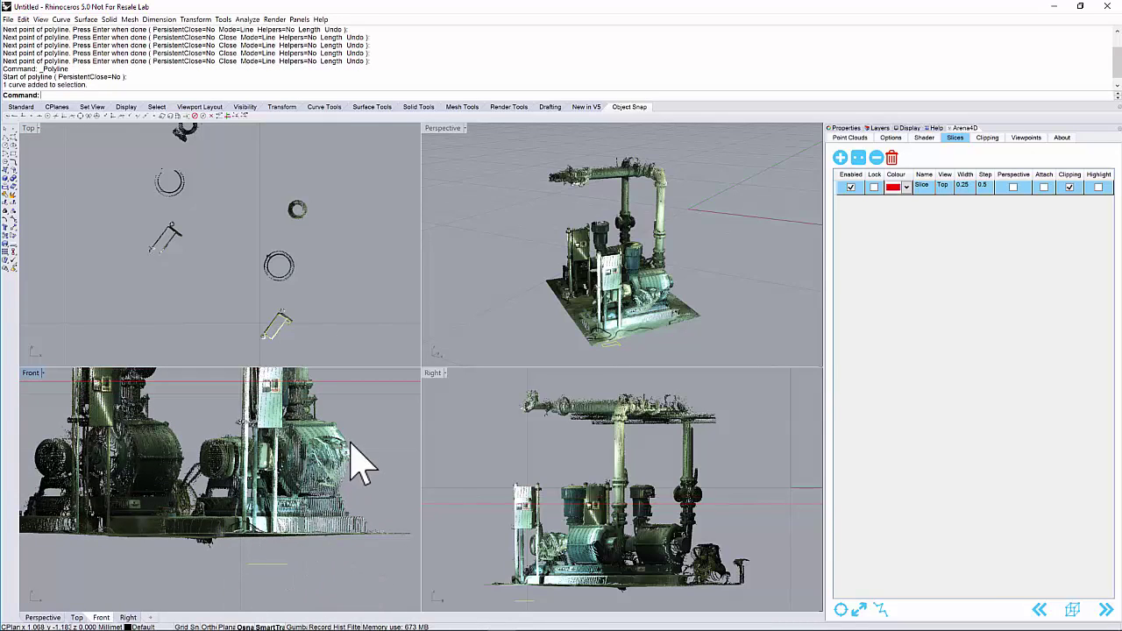
left_click_drag(358, 396, 355, 509)
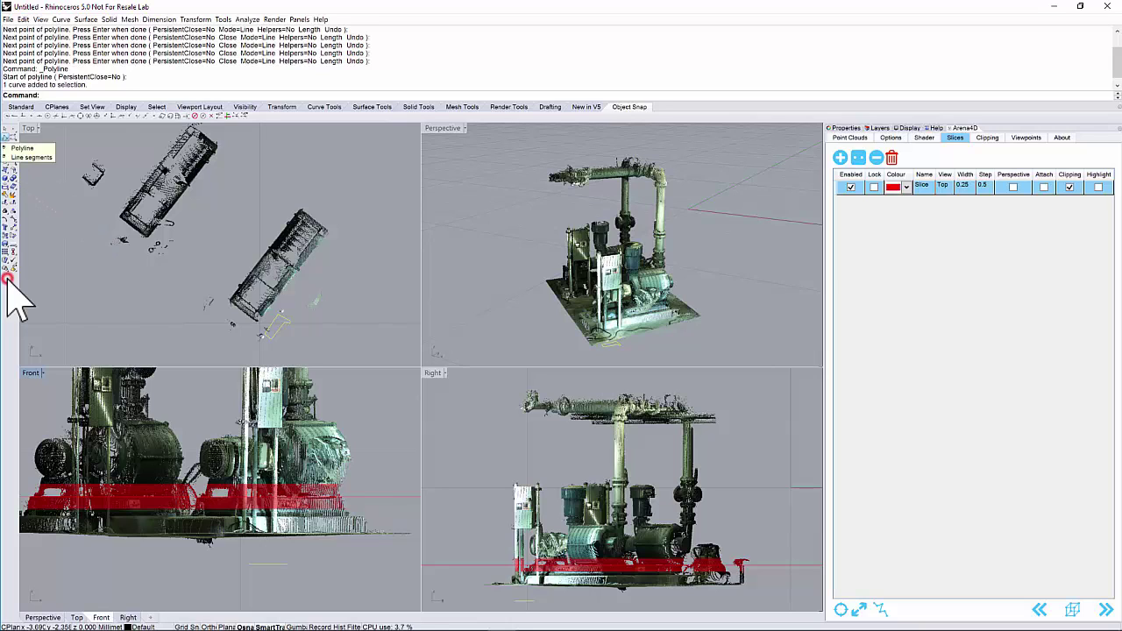
left_click(7, 145)
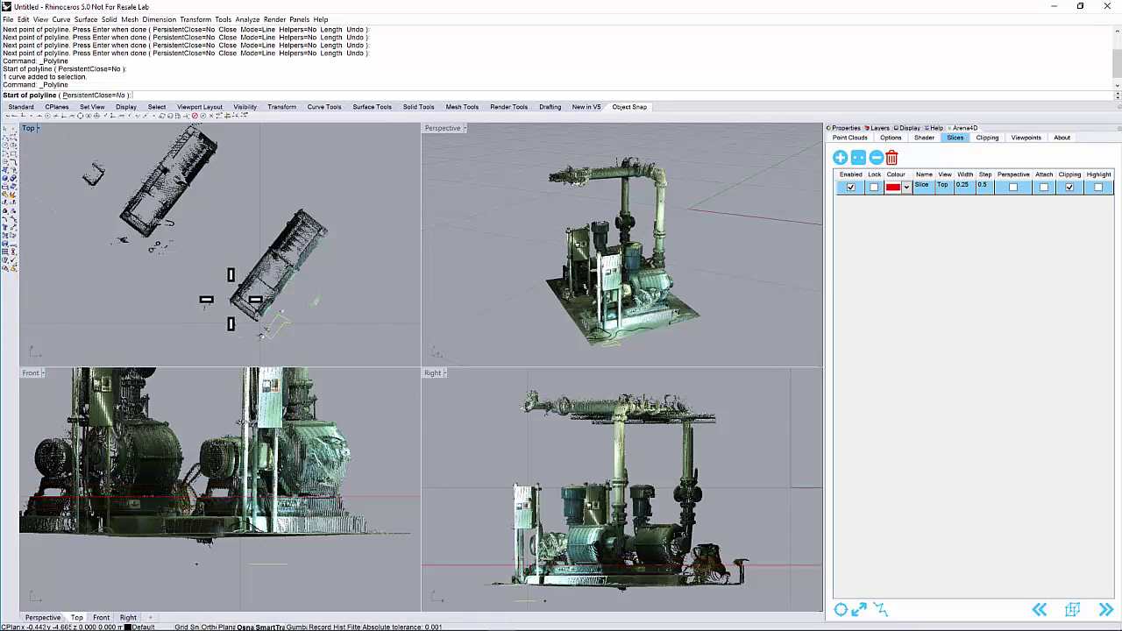
Trace a four-point polyline along the lower right frame outline in Top view, then select it
left_click(273, 251)
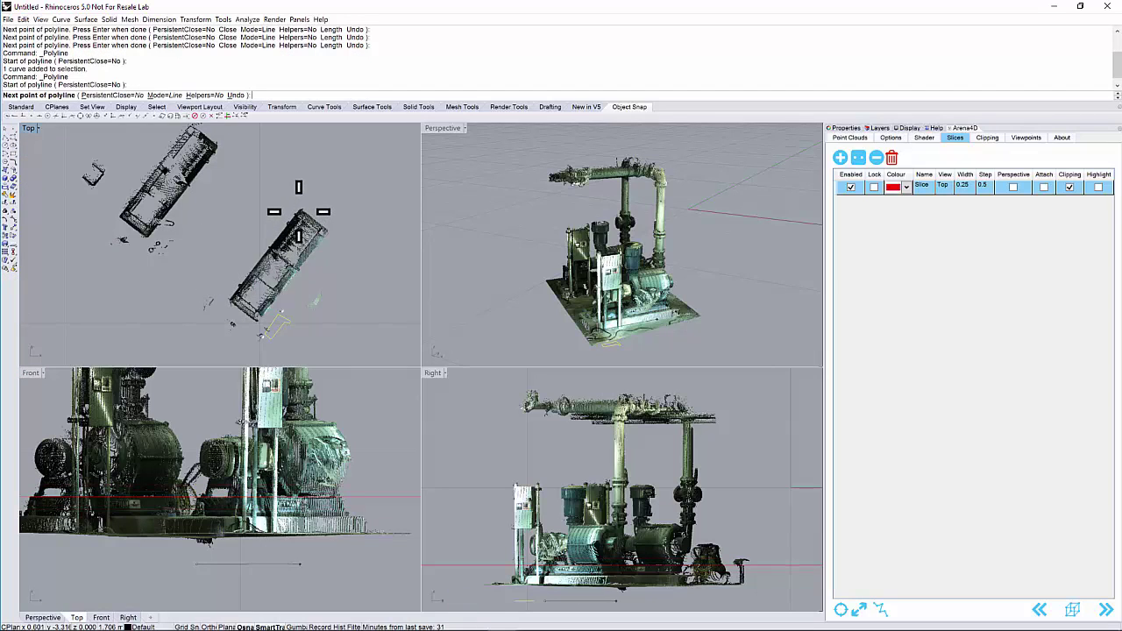
left_click(600, 419)
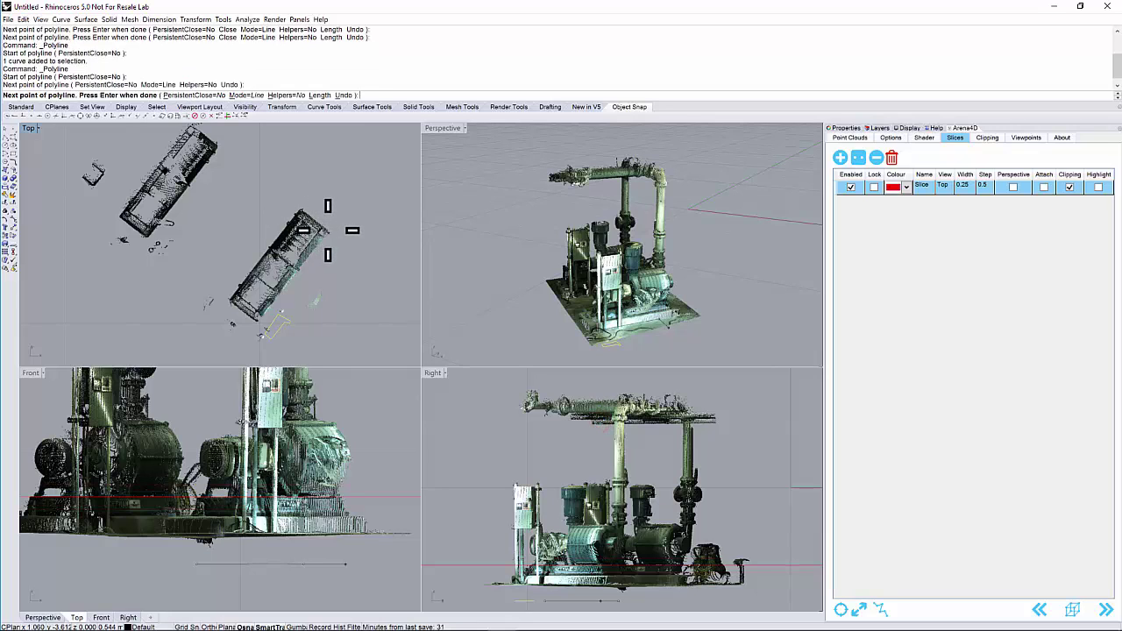
left_click(650, 458)
left_click(262, 334)
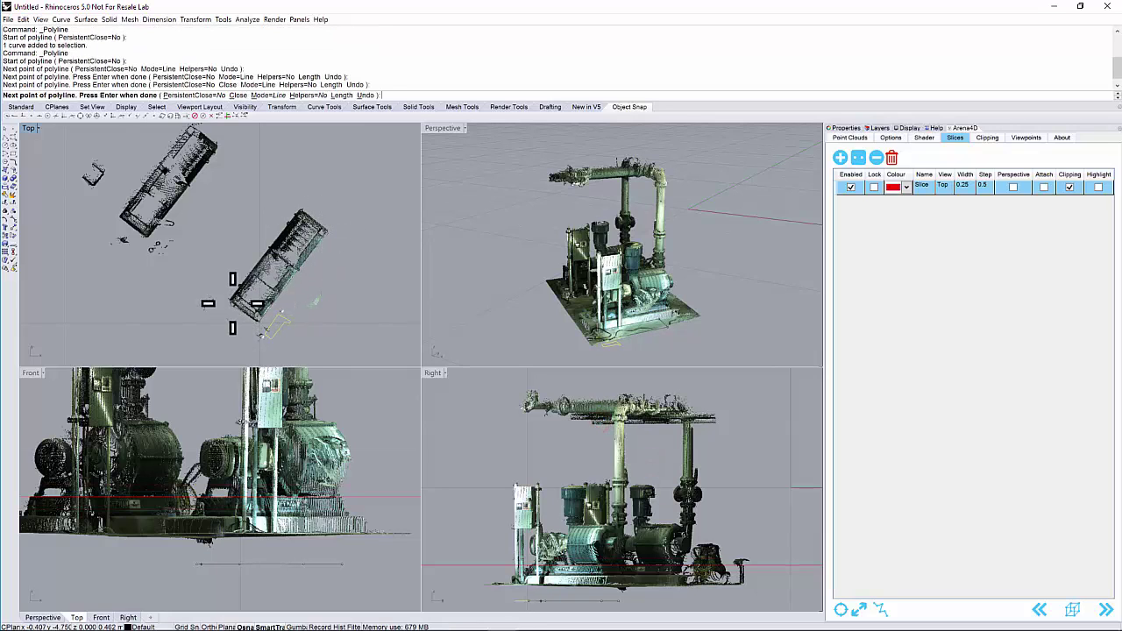
right_click(463, 603)
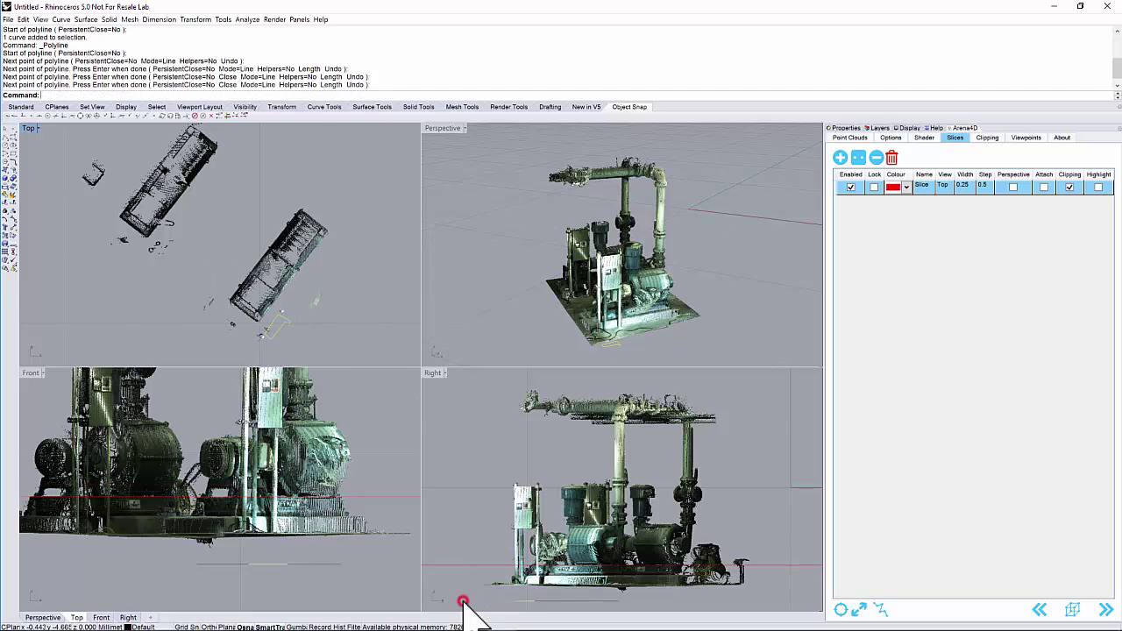
right_click(464, 604)
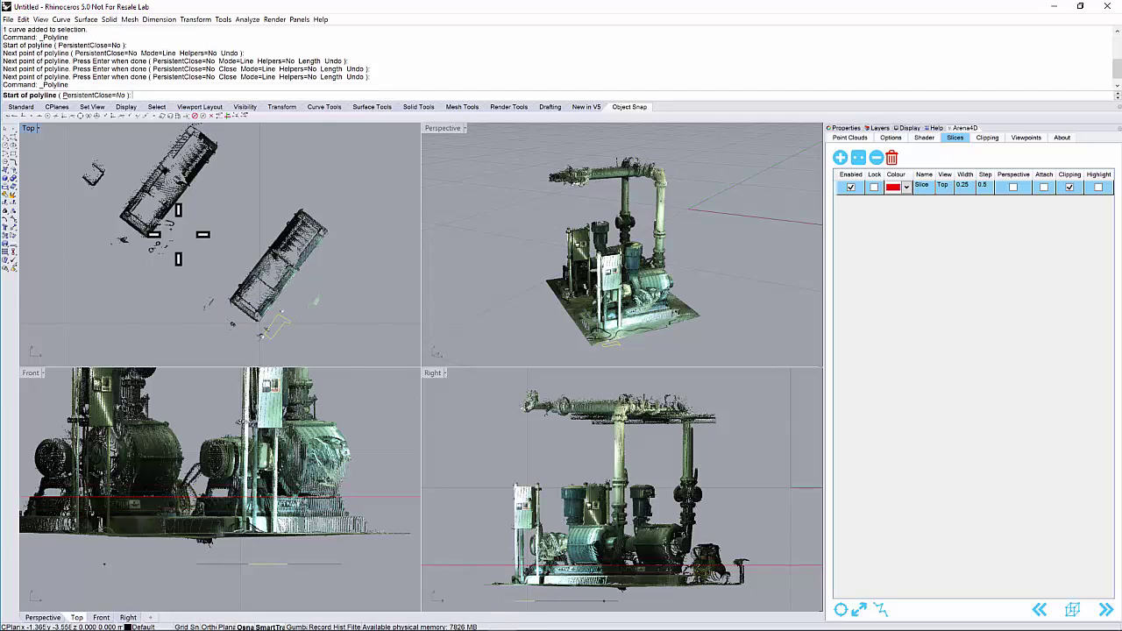
key("Escape")
left_click(287, 277)
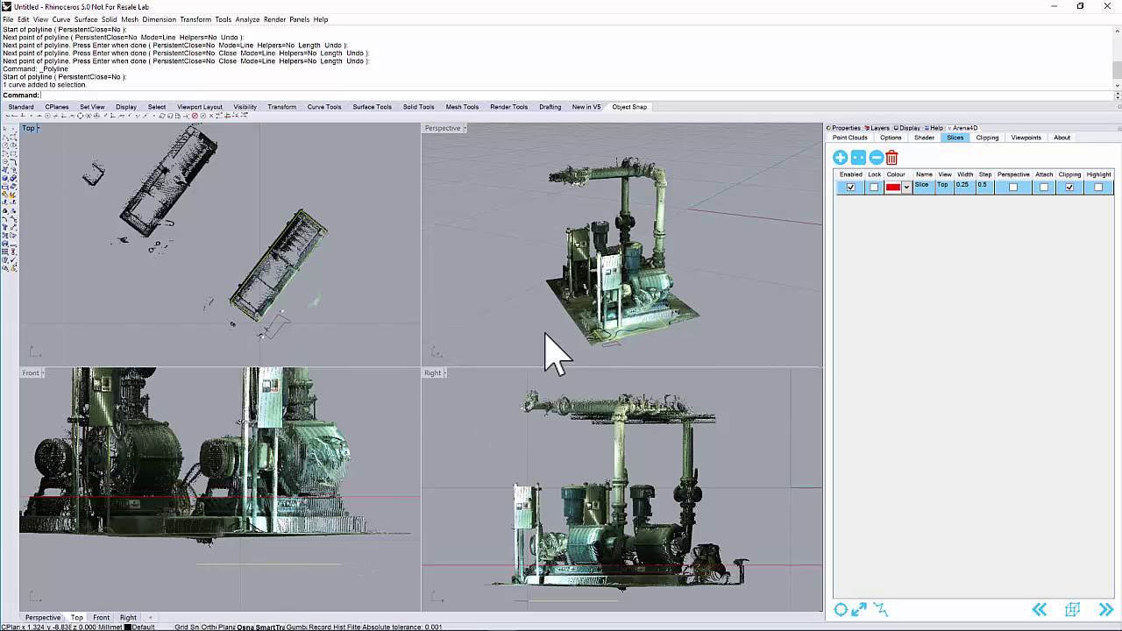
Raise the red slice in the Front view to the overhead pipe-rack level
mouse_move(614, 311)
right_mouse_down()
mouse_move(611, 289)
mouse_move(634, 308)
mouse_move(596, 319)
mouse_move(603, 303)
mouse_move(614, 320)
mouse_move(584, 306)
mouse_move(616, 302)
mouse_move(601, 313)
mouse_move(618, 314)
mouse_move(579, 333)
right_mouse_up()
scroll(611, 317, "down", 3)
scroll(618, 320, "up", 3)
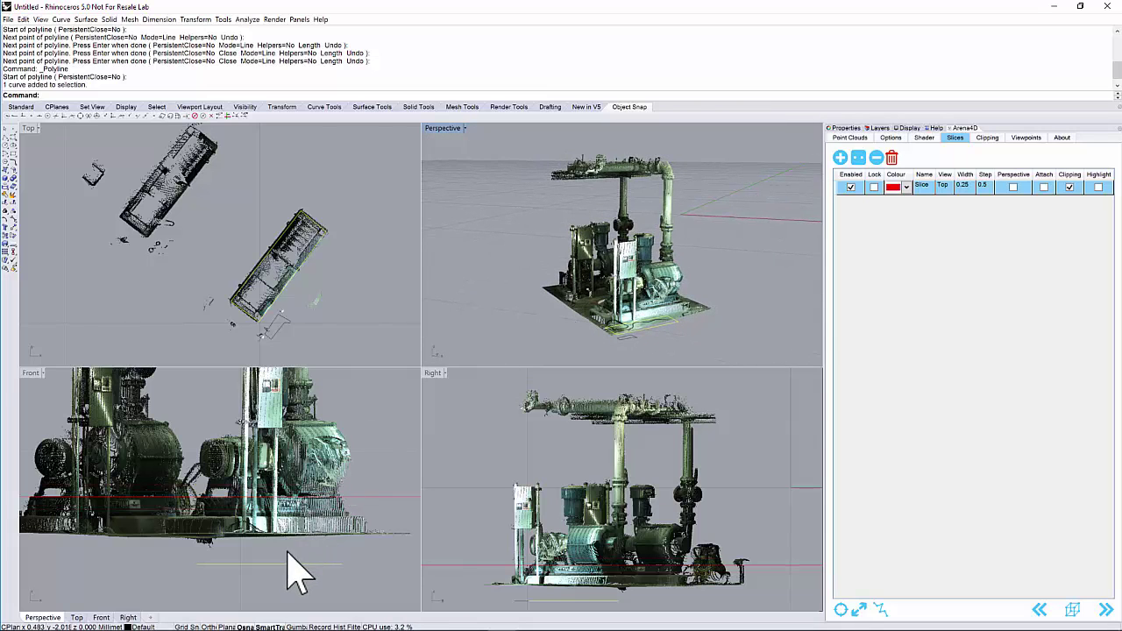
scroll(284, 561, "down", 1)
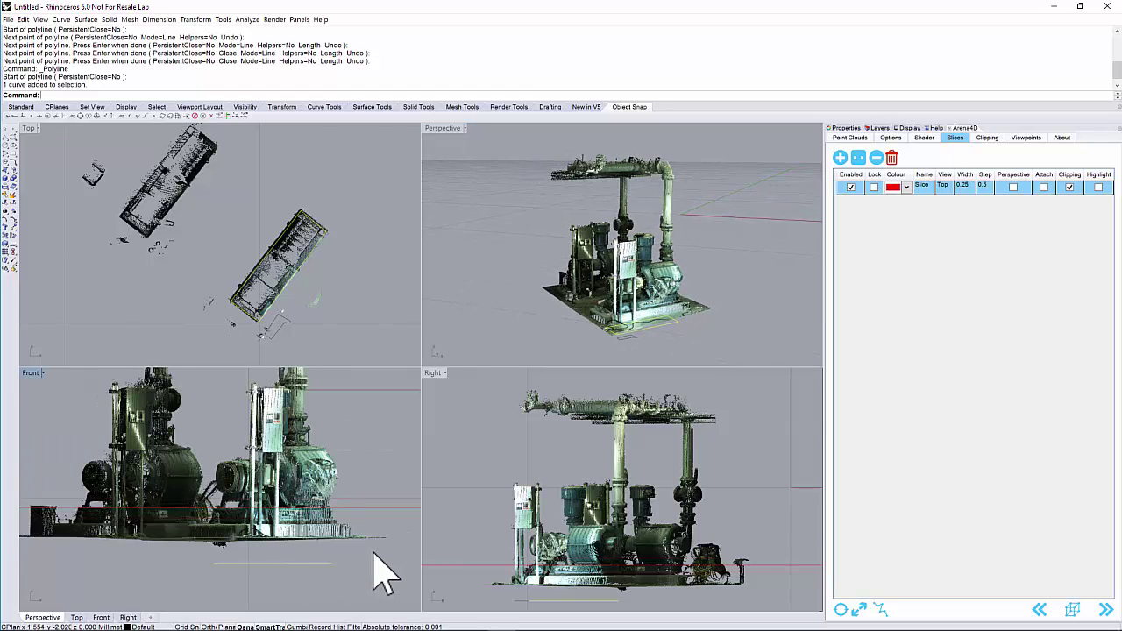
right_click_drag(373, 570, 380, 559)
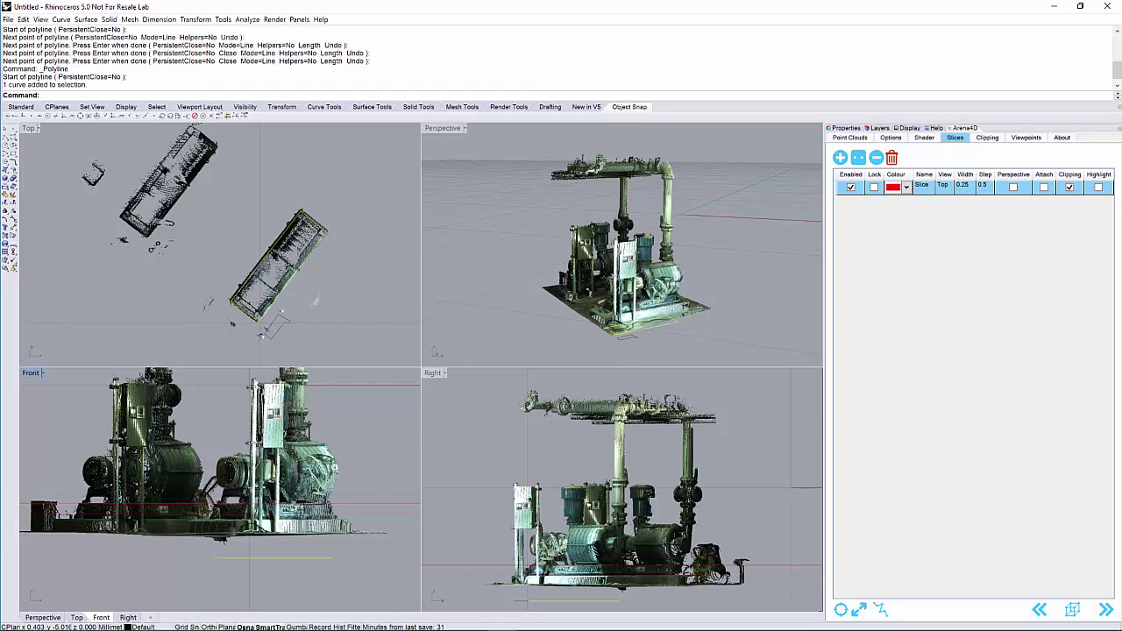
left_click(284, 331)
scroll(271, 578, "up", 2)
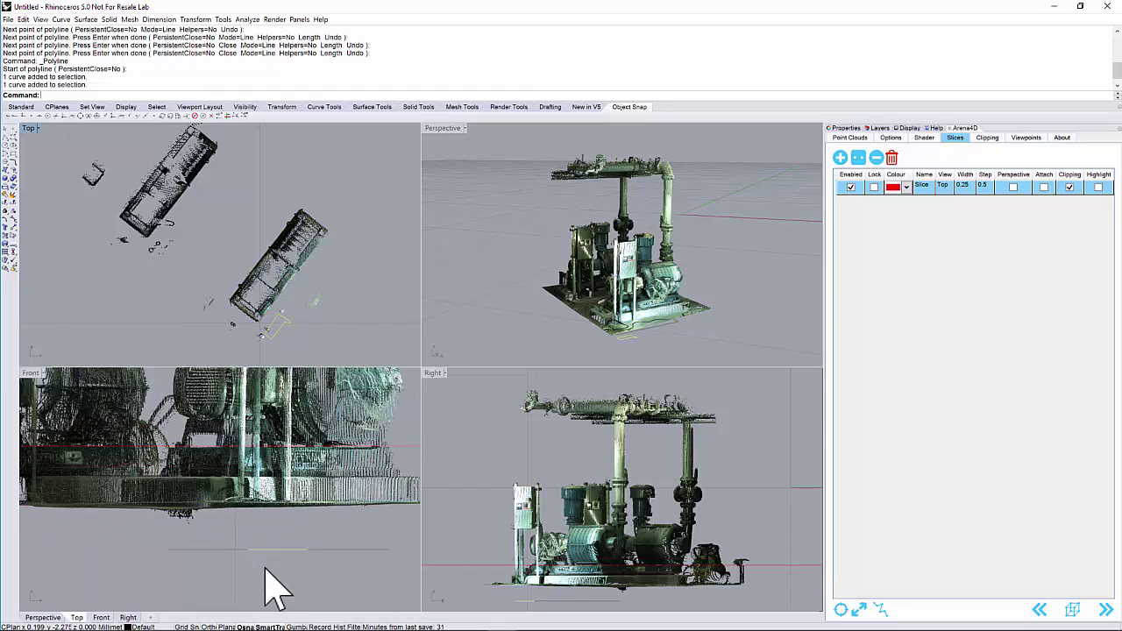
scroll(272, 579, "up", 2)
scroll(272, 570, "up", 1)
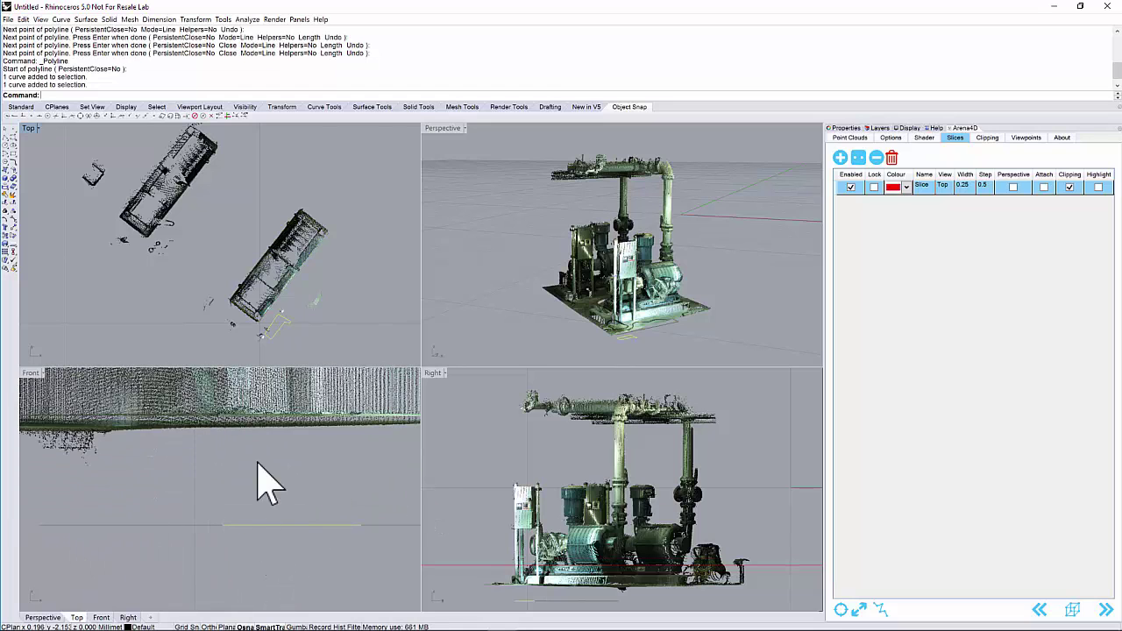
scroll(263, 526, "down", 1)
scroll(263, 526, "down", 1)
scroll(263, 526, "down", 1)
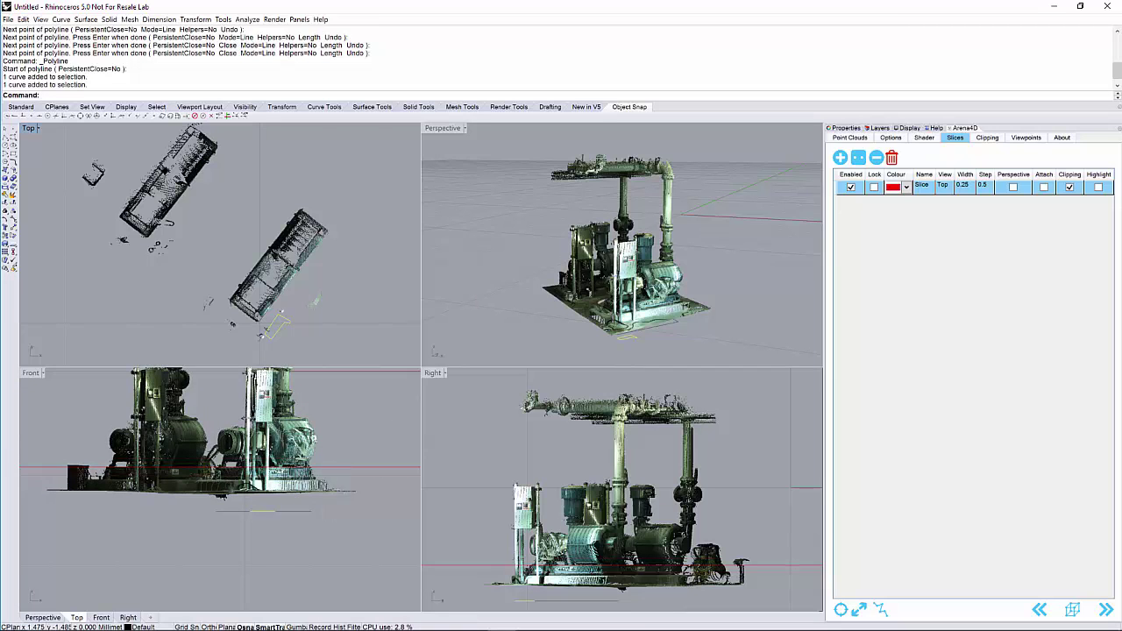
left_click_drag(345, 491, 348, 443)
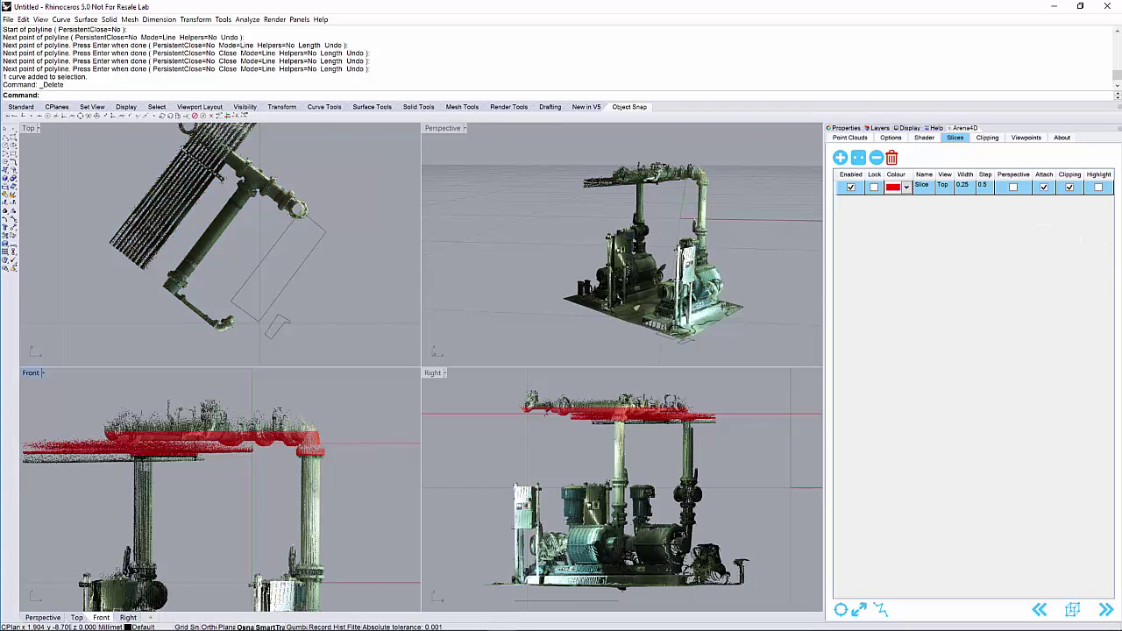
Detach the slice at pipe-rack height, then trace and select a four-point polyline over the pipe section
left_click(1043, 186)
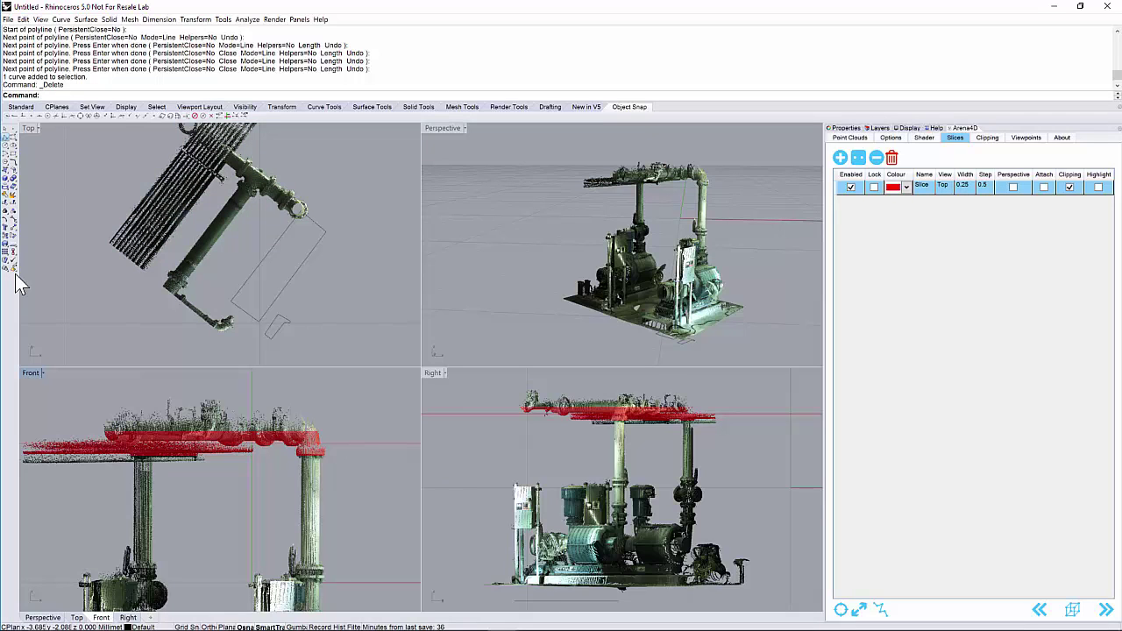
left_click(5, 147)
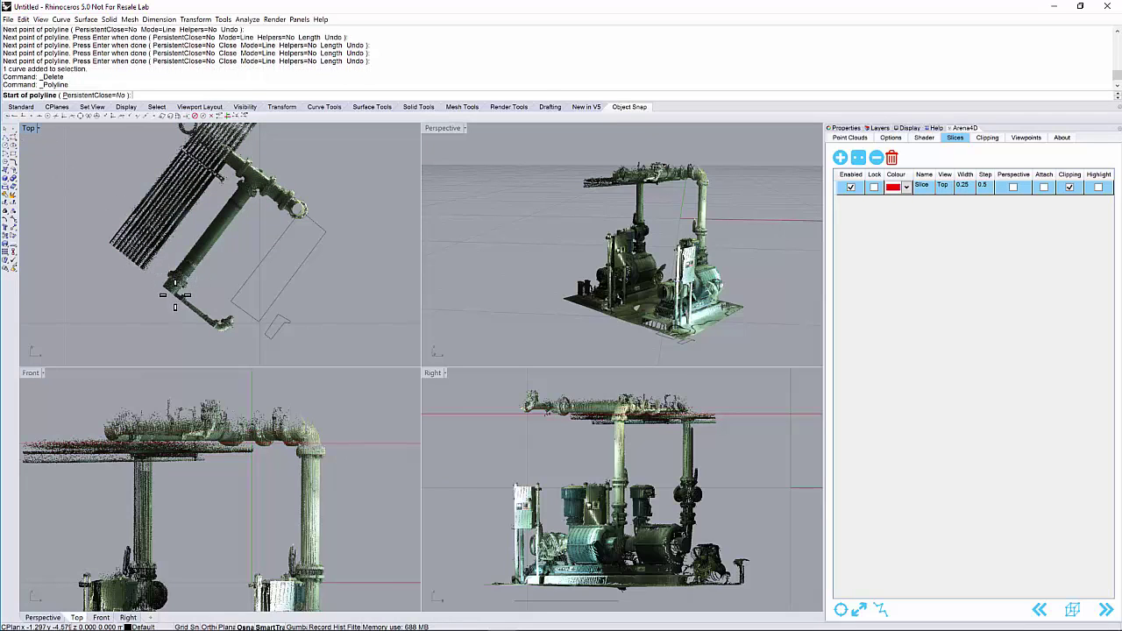
left_click(174, 295)
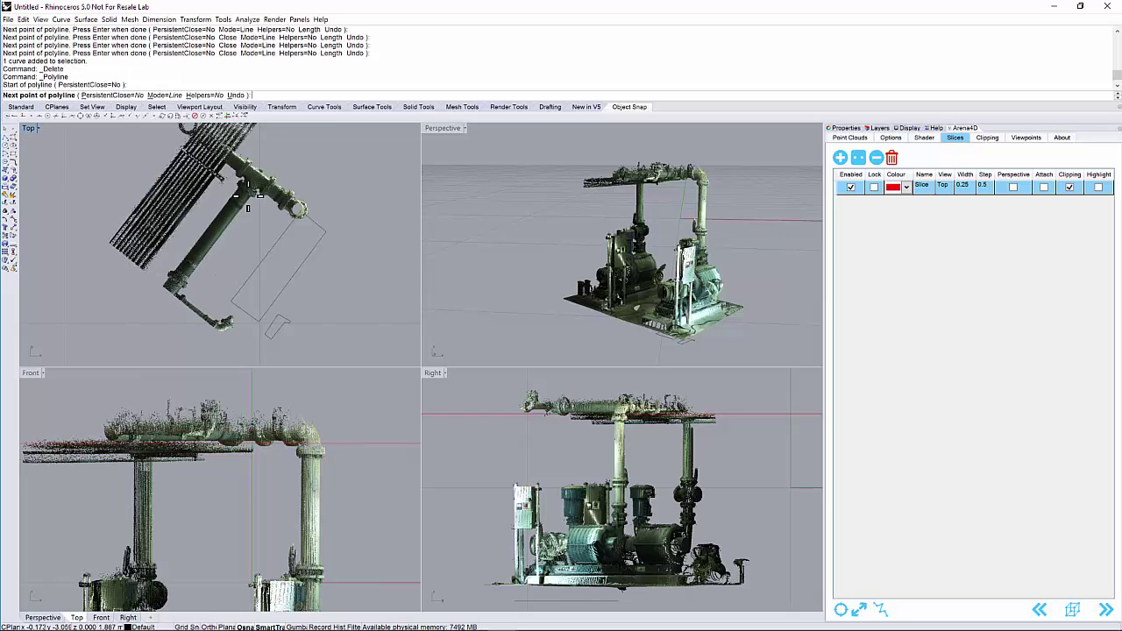
left_click(246, 205)
left_click(237, 189)
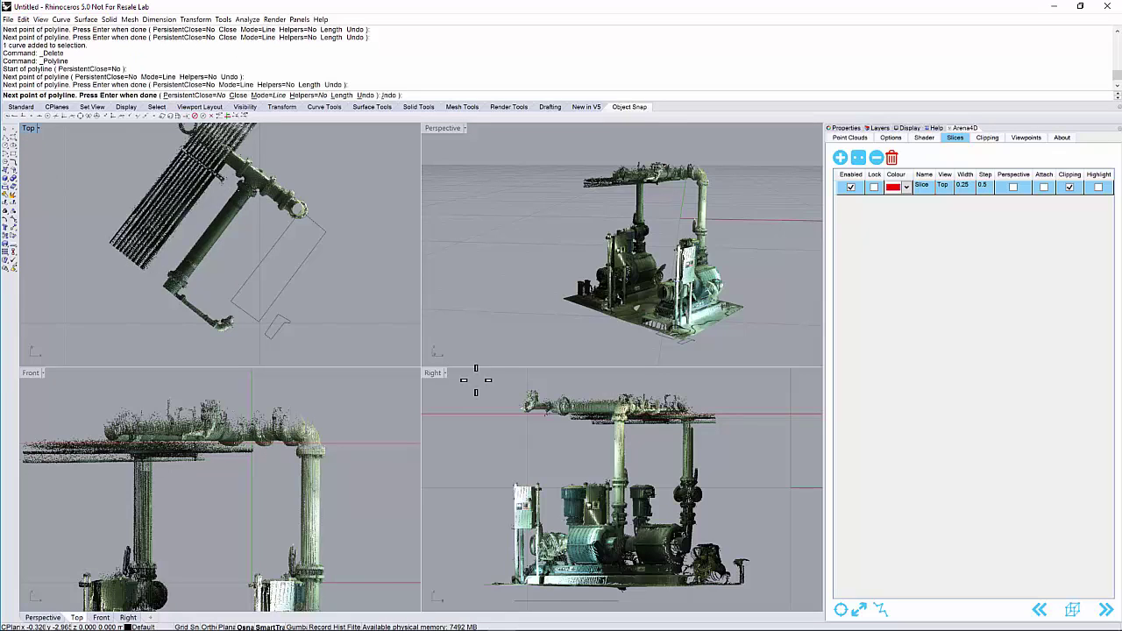
left_click(164, 284)
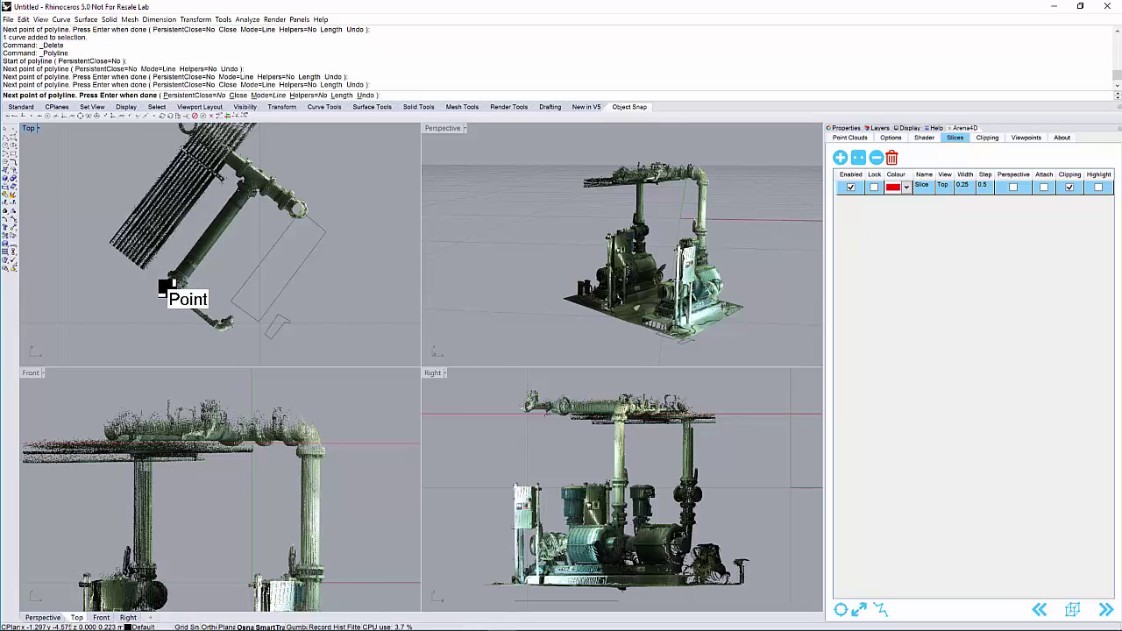
key("Return")
key("Return")
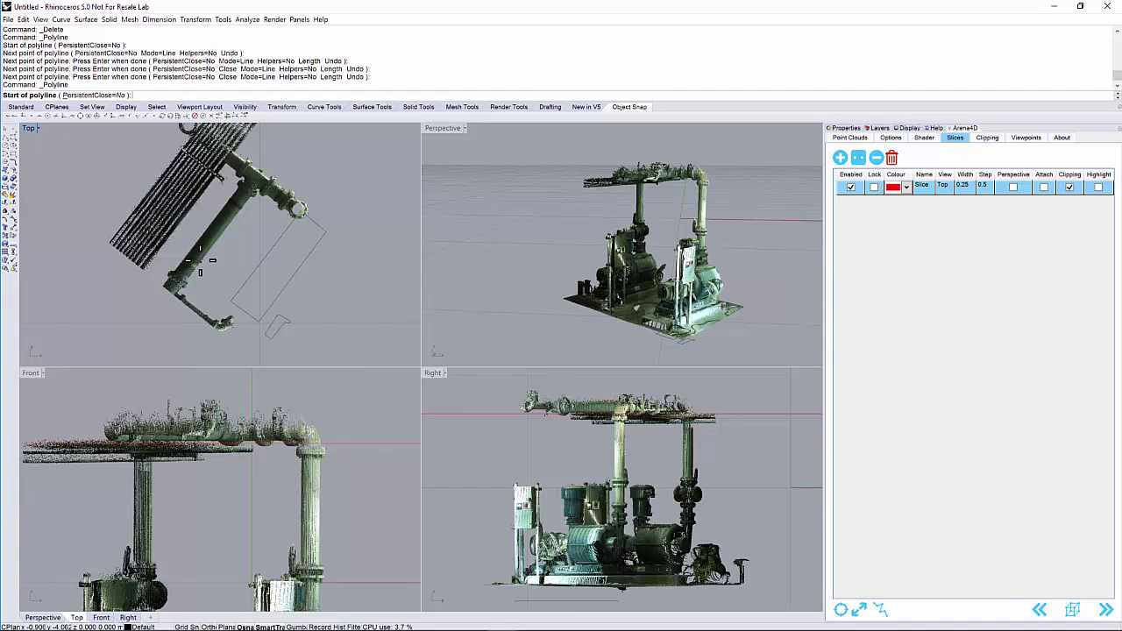
left_click(399, 522)
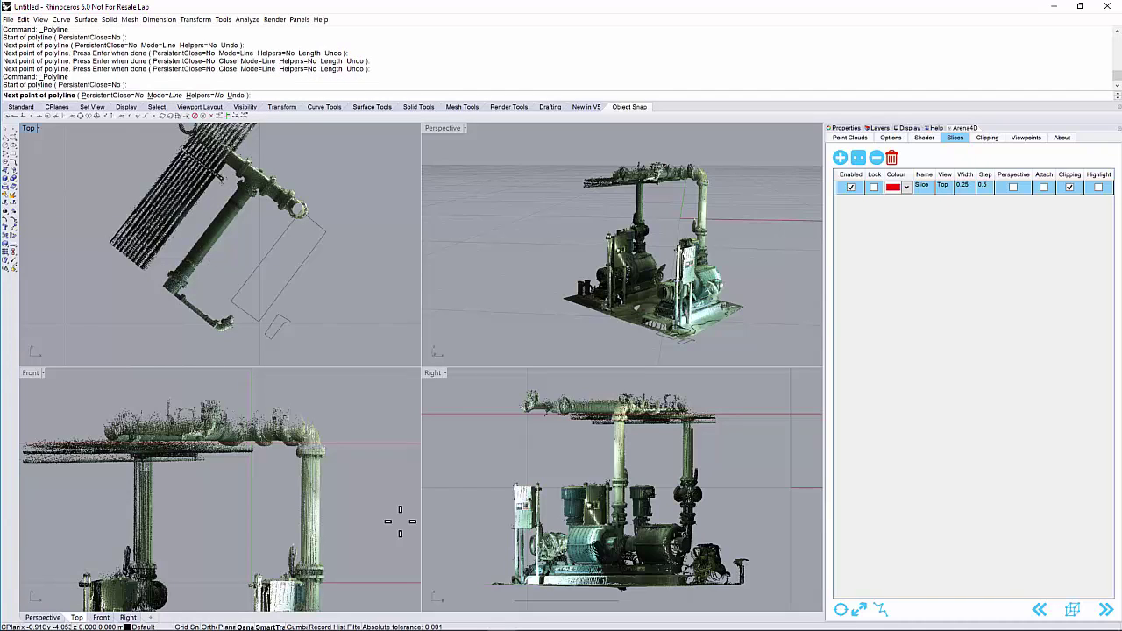
key("Escape")
left_click(203, 258)
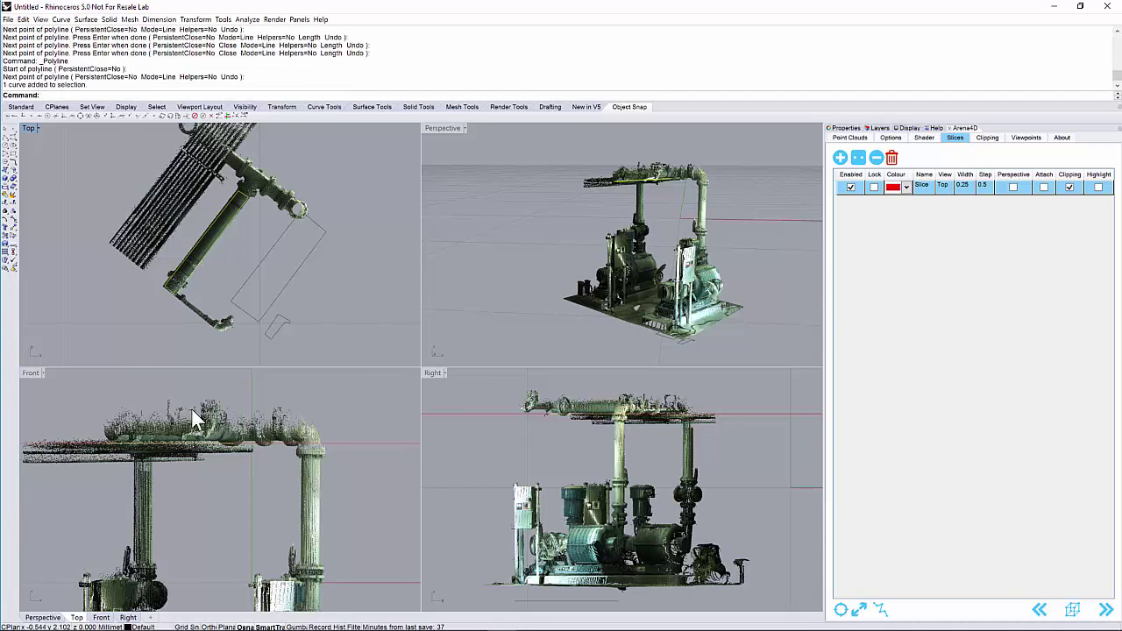
Step the slice down two increments so round pipe sections appear in Top view
right_click_drag(188, 472, 251, 471)
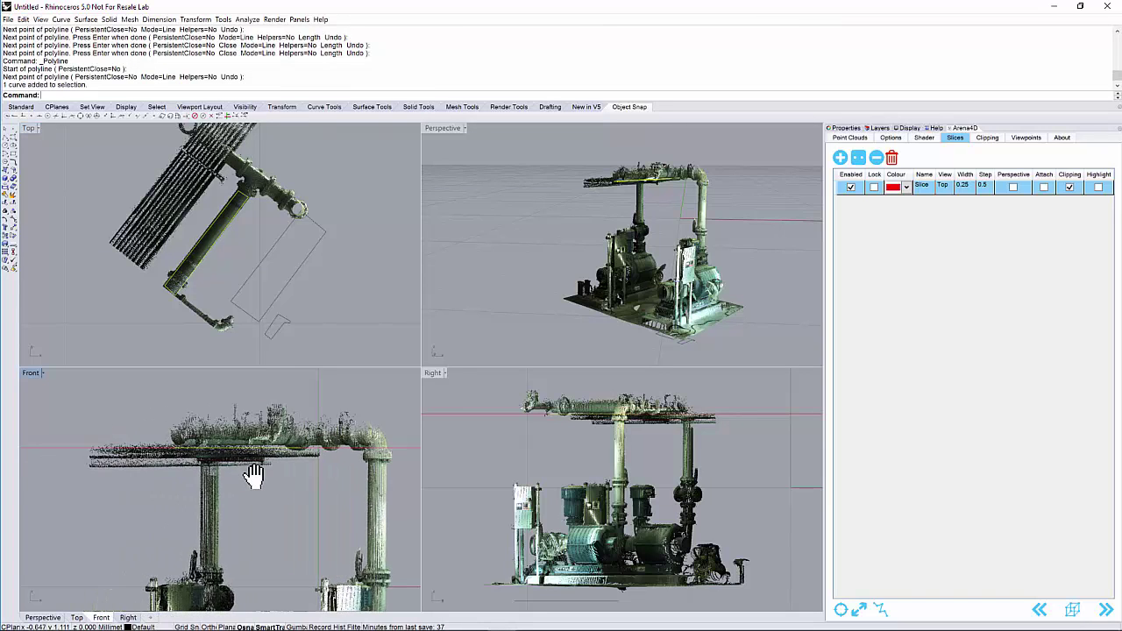
scroll(647, 206, "up", 2)
scroll(643, 206, "up", 3)
right_click_drag(643, 206, 678, 193)
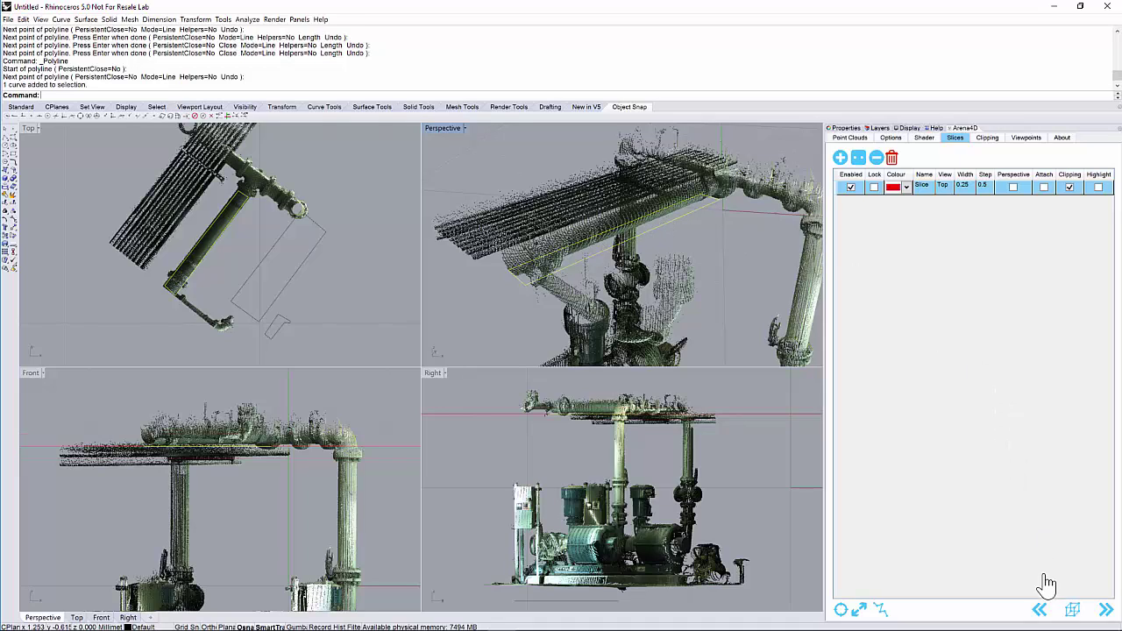
left_click(1041, 611)
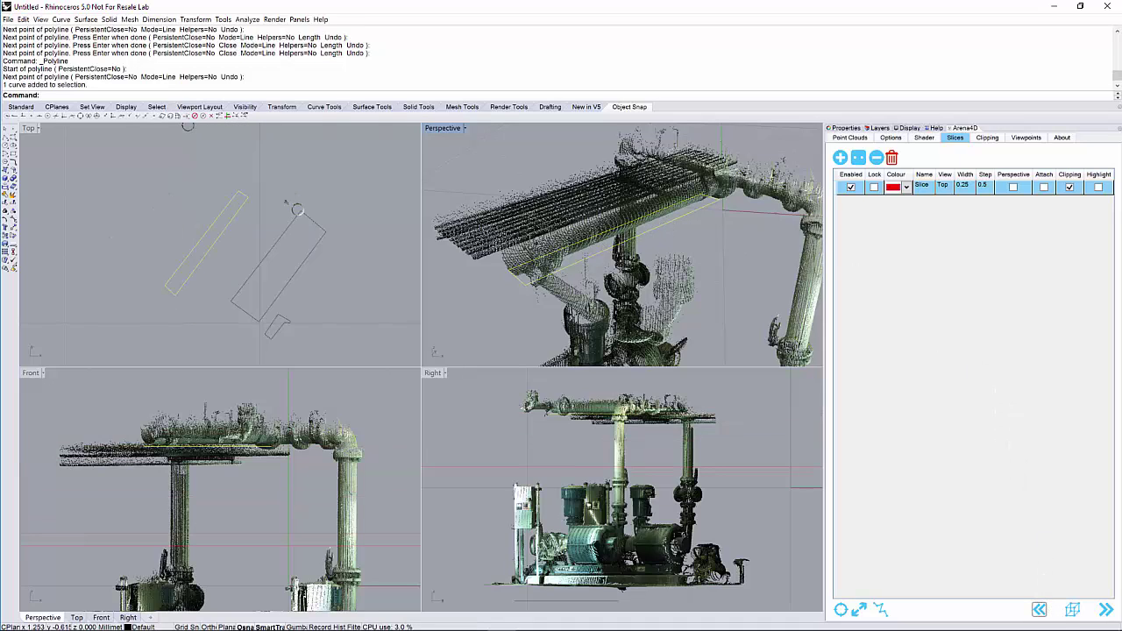
left_click(1039, 608)
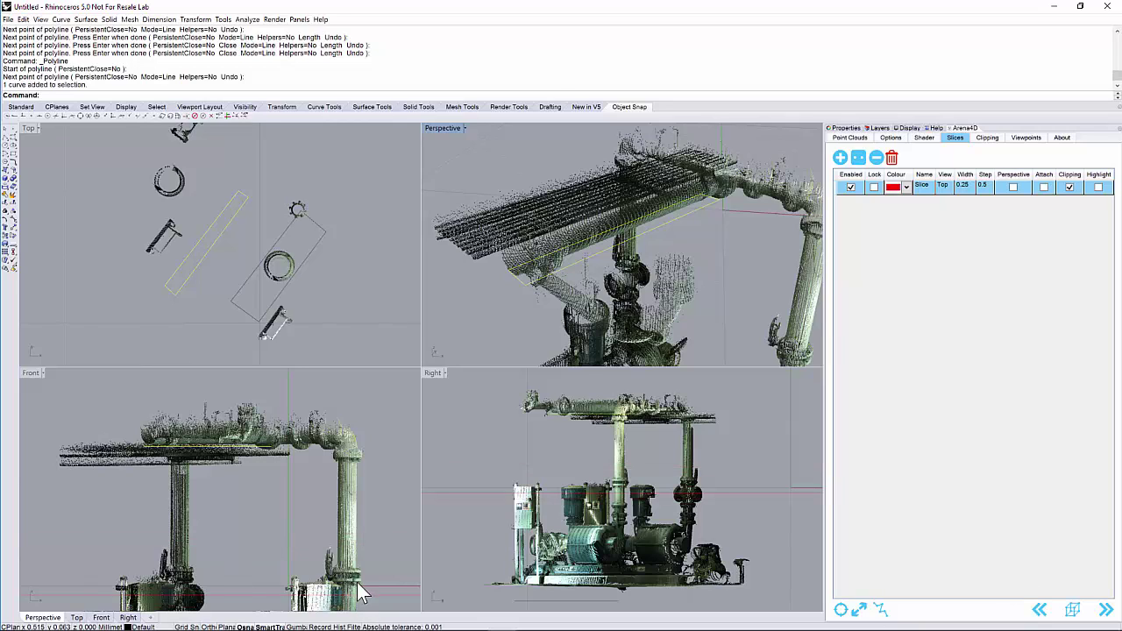
Trace a closed polyline around the upper-left round pipe cross-section, then select the new curve
left_click(7, 143)
left_click(170, 194)
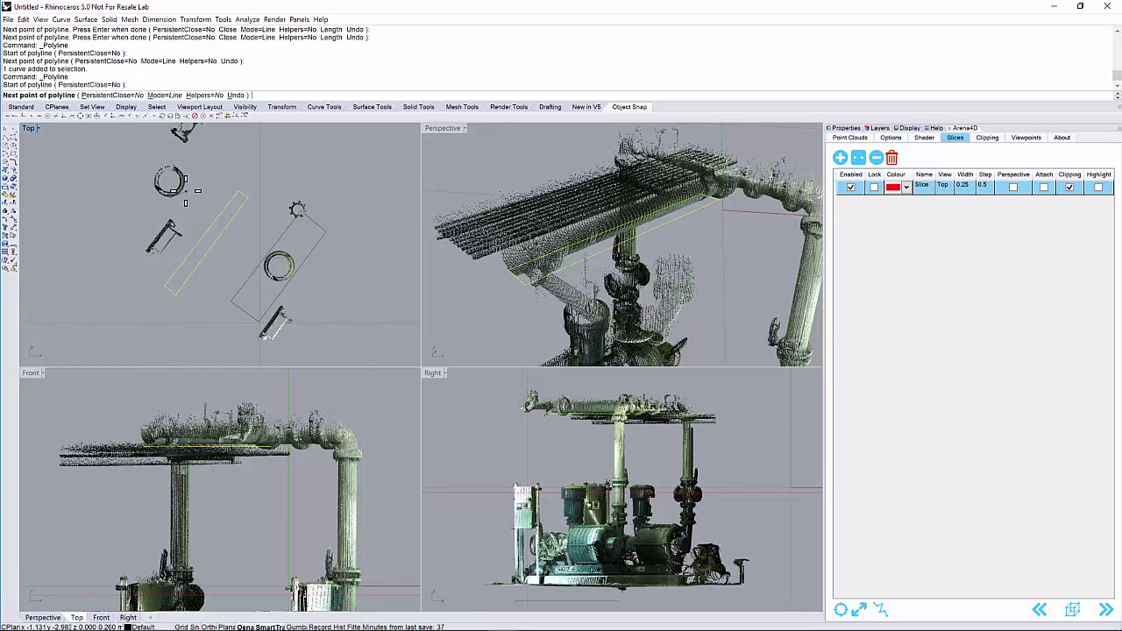
left_click(184, 187)
left_click(184, 173)
left_click(165, 167)
left_click(154, 175)
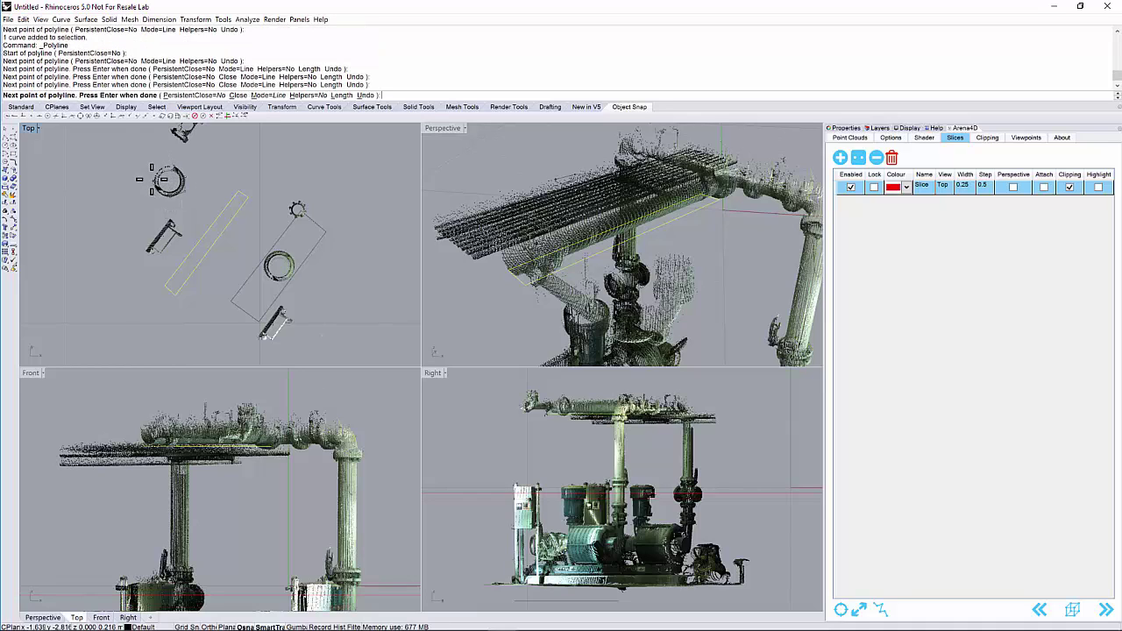
left_click(158, 189)
left_click(170, 195)
key("Return")
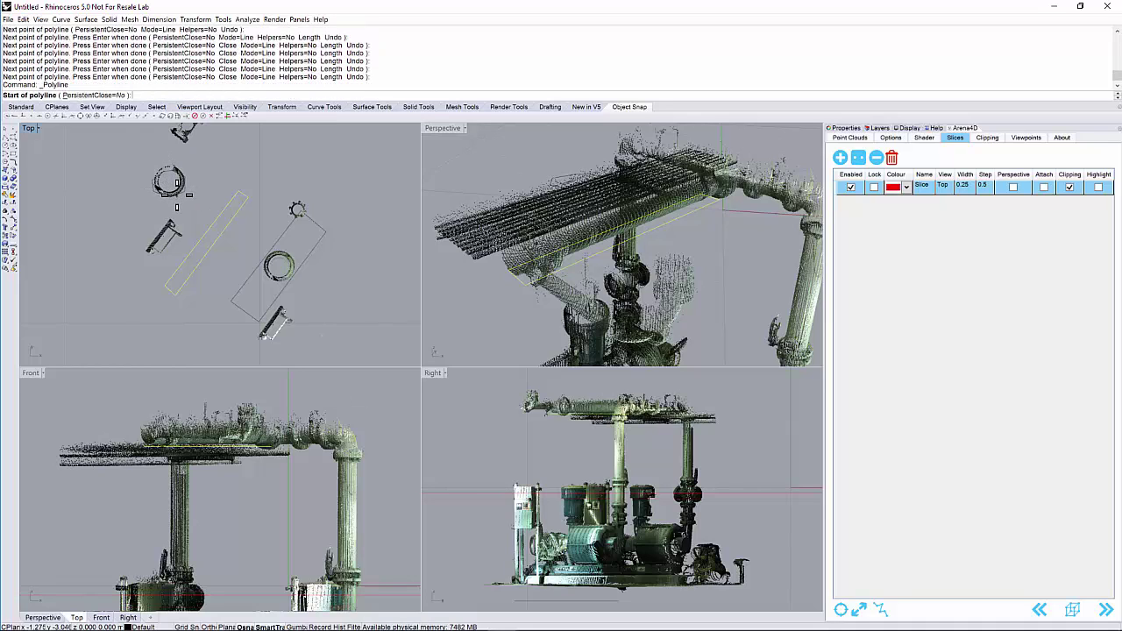
key("Escape")
left_click(176, 195)
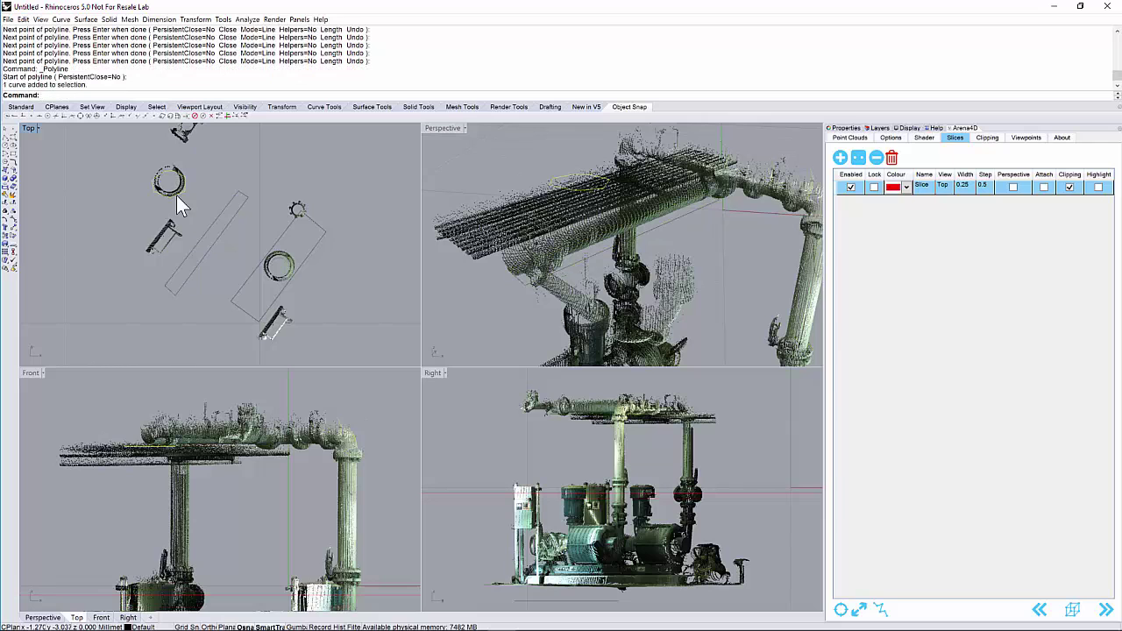